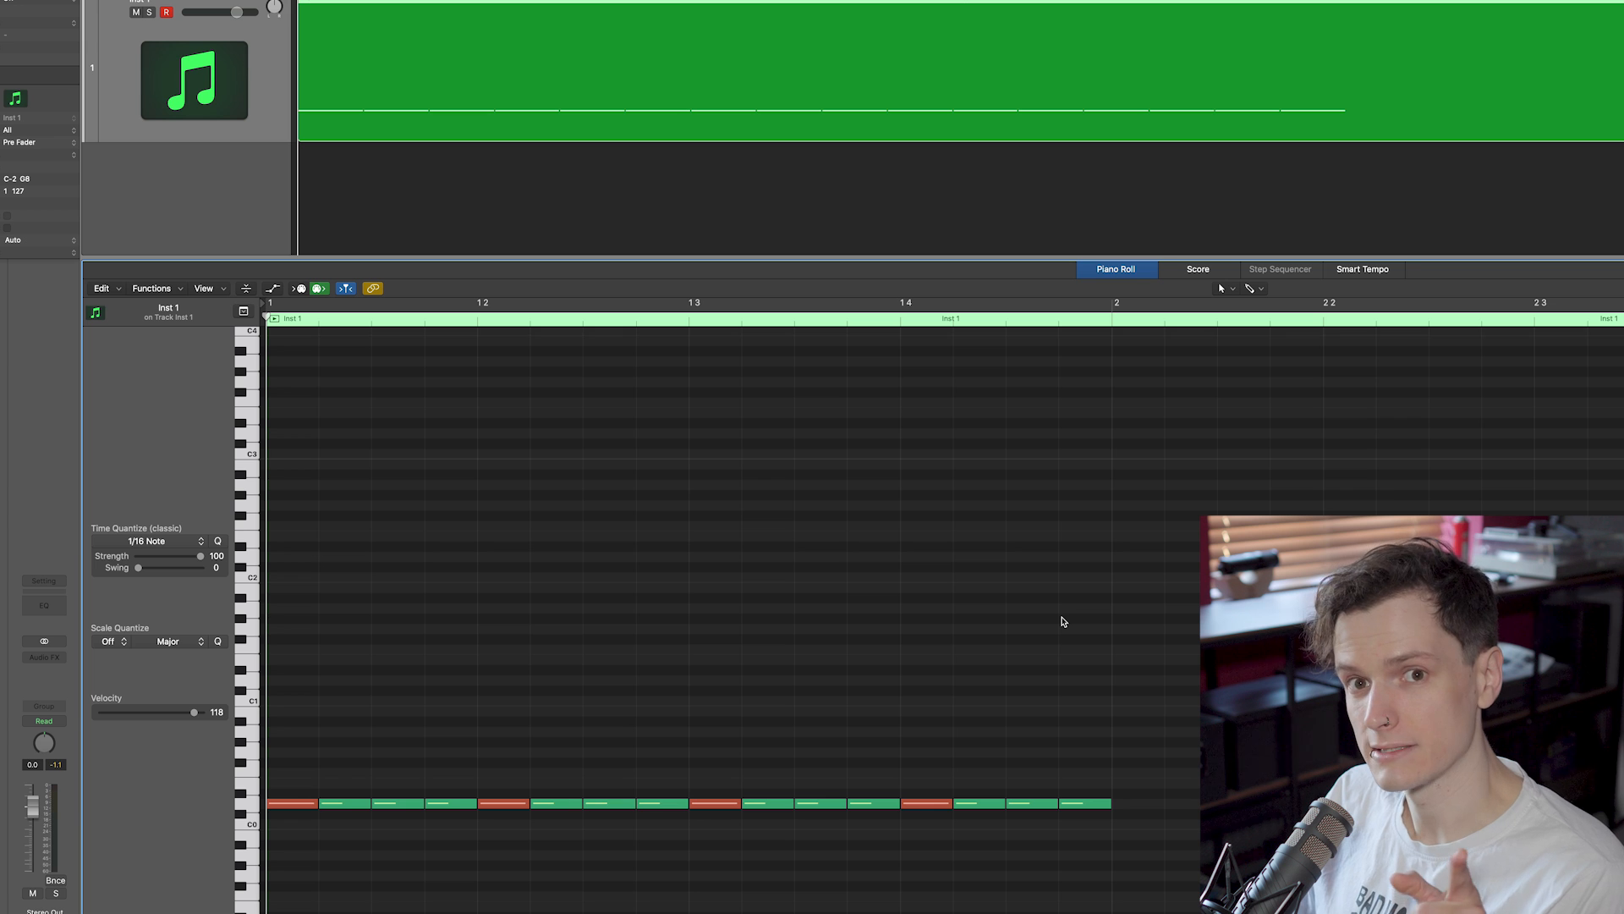
# - Play the loop, try lowering the velocity of the bar's second sixteenth note, and undo the change
pyautogui.press('space')
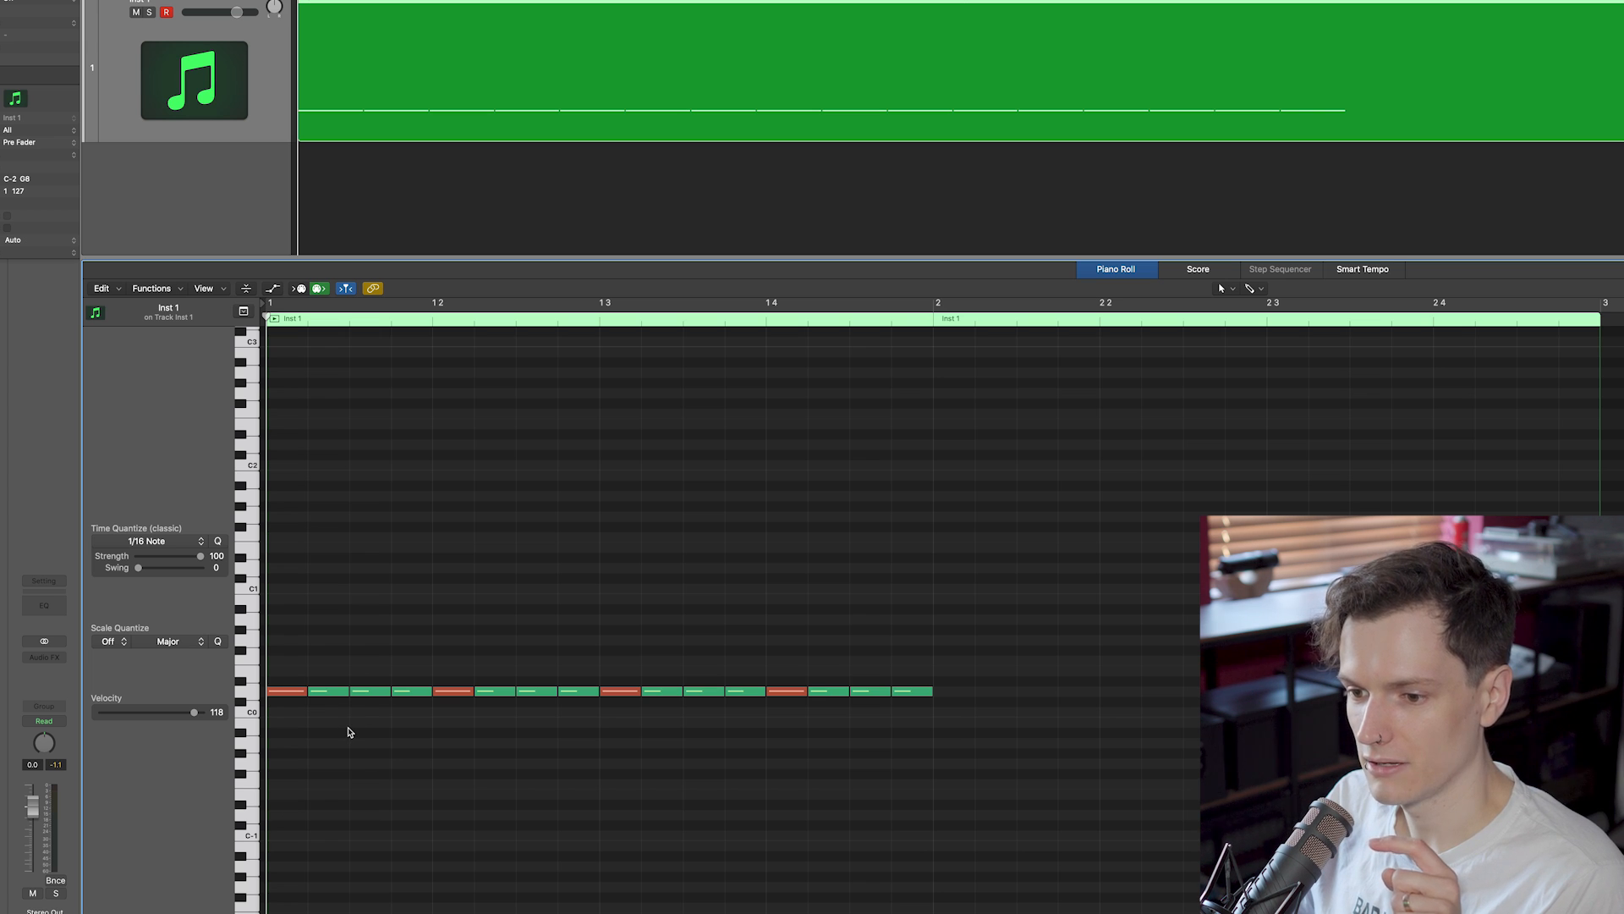
pyautogui.click(334, 694)
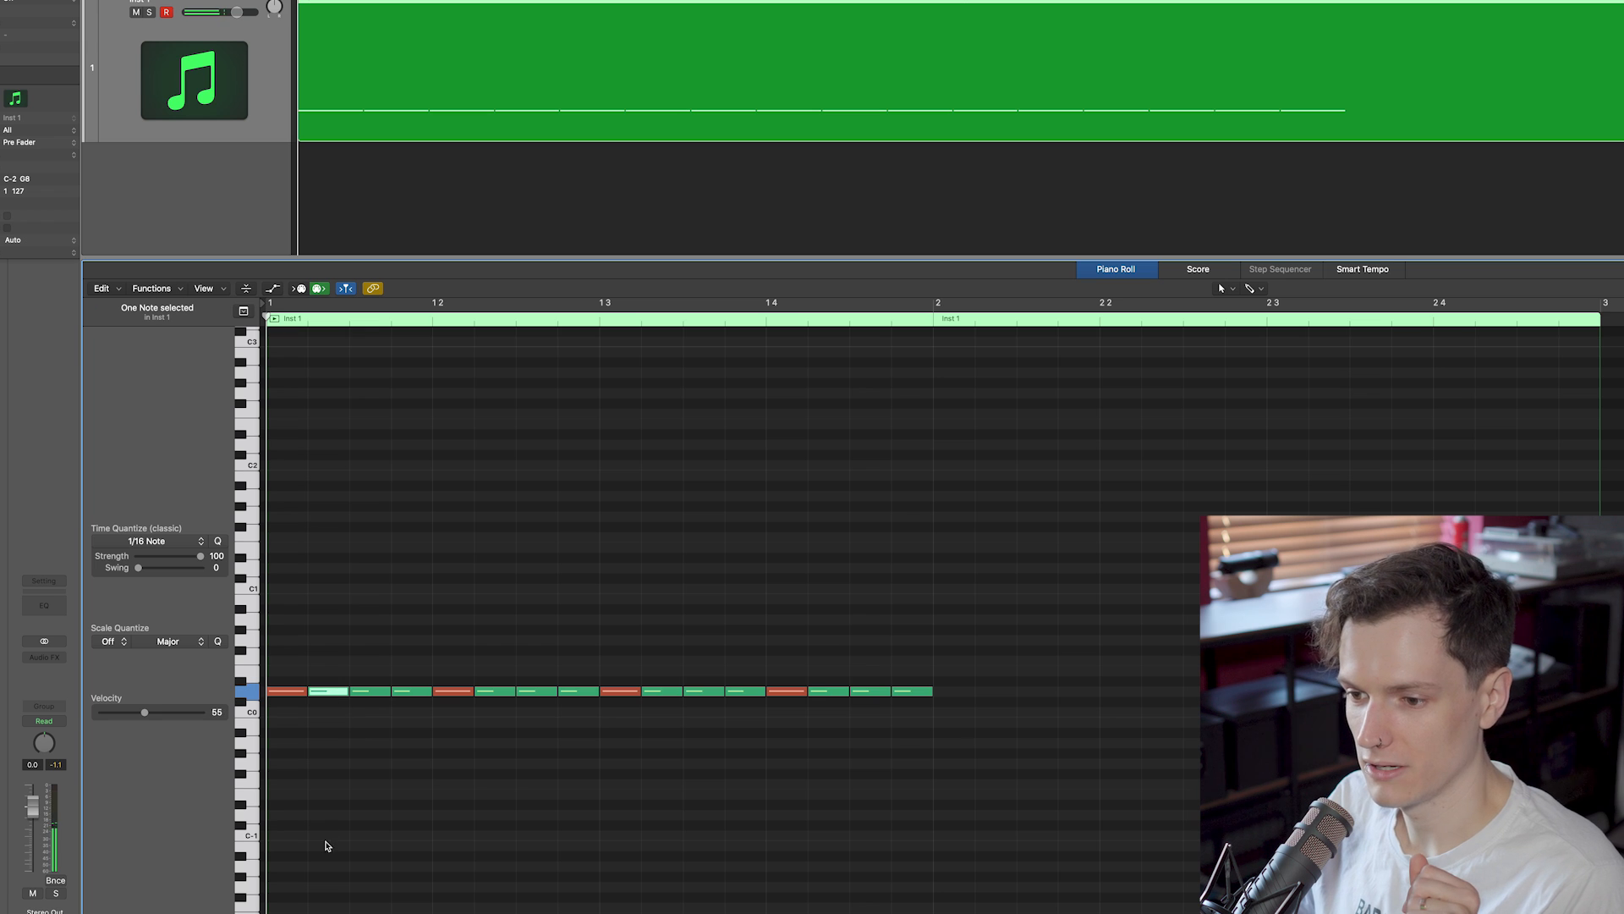
pyautogui.moveTo(144, 720); pyautogui.dragTo(98, 729)
pyautogui.click(392, 762)
pyautogui.press('super+z')
pyautogui.click(393, 762)
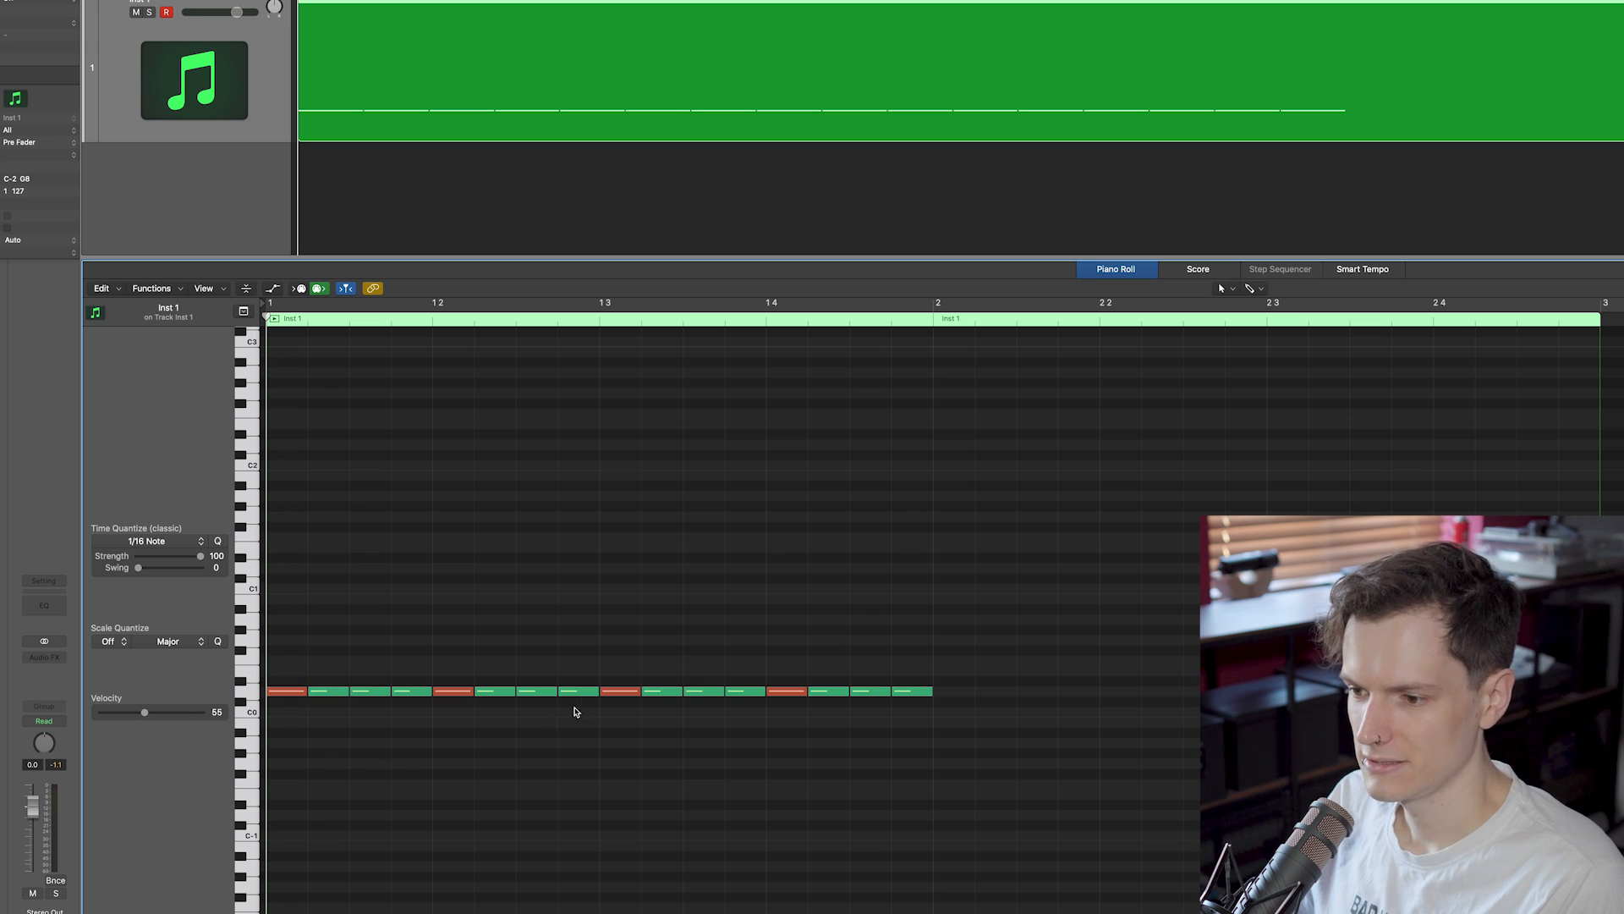
# - Select the weak sixteenth notes and the accented first note in turn to check their velocities
pyautogui.moveTo(962, 717); pyautogui.dragTo(837, 687)
pyautogui.moveTo(740, 717); pyautogui.dragTo(333, 687)
pyautogui.scroll(1, 333, 693)
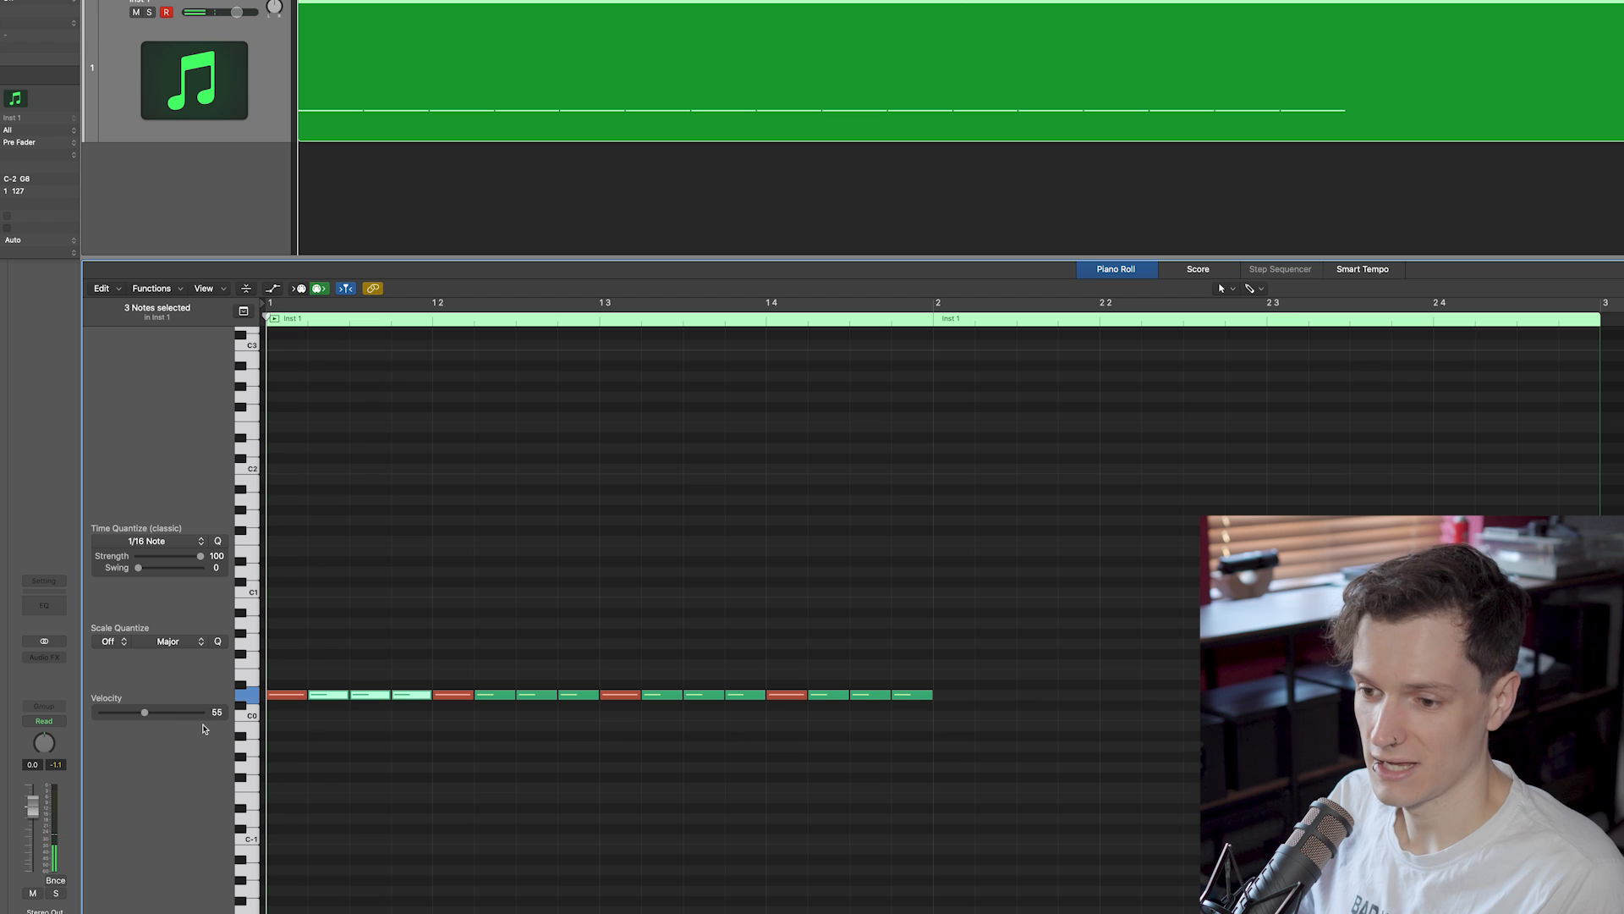
pyautogui.click(297, 702)
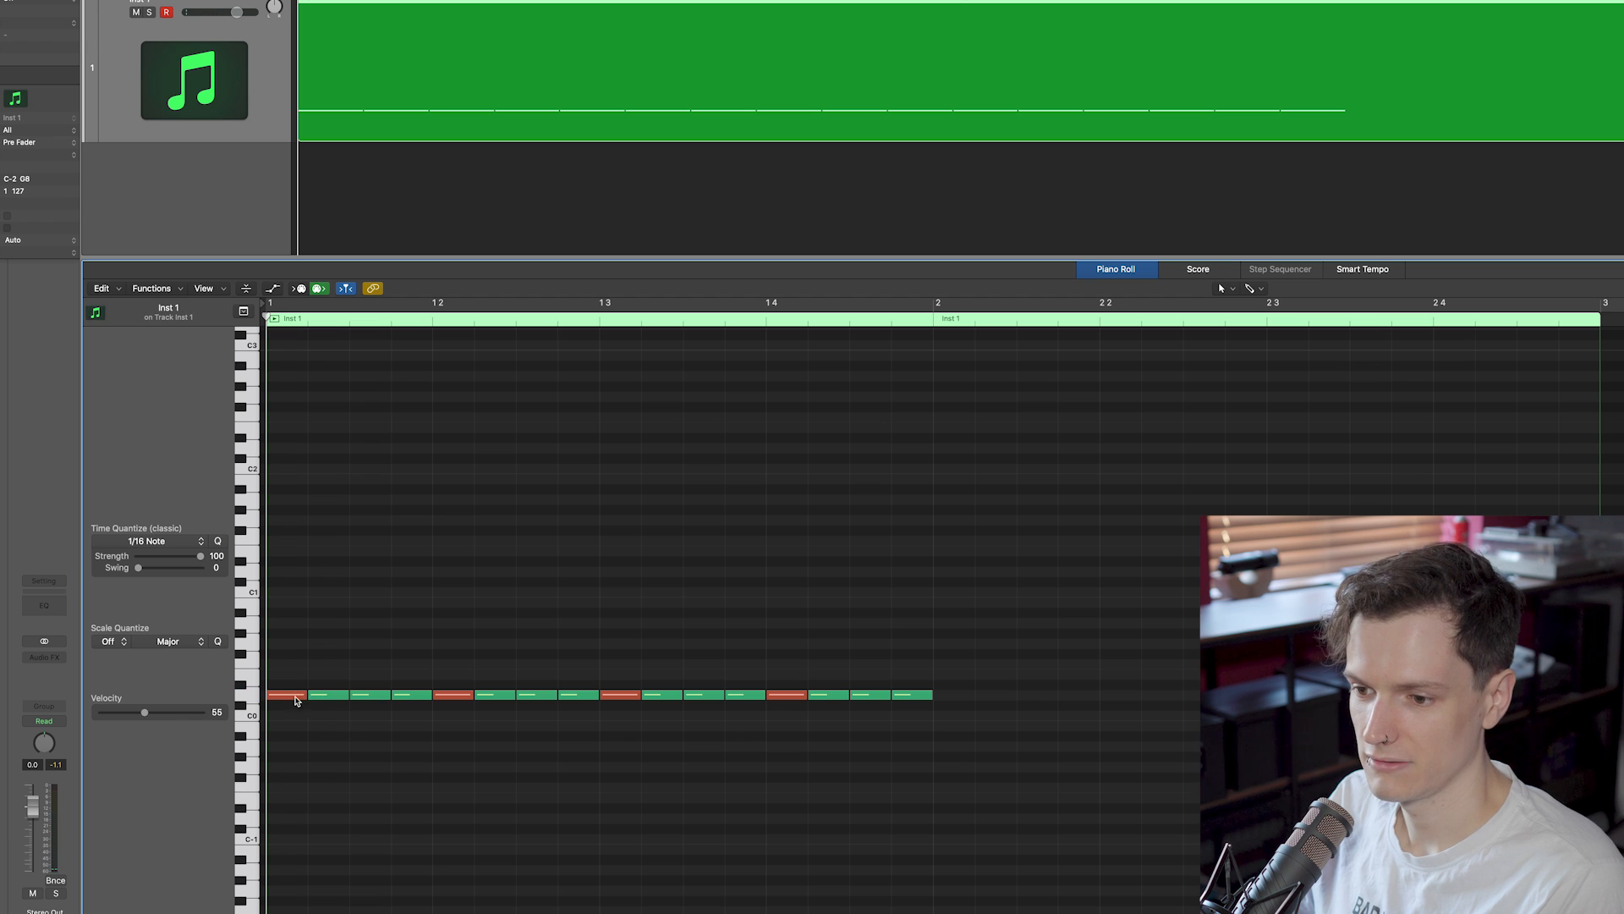
pyautogui.click(341, 774)
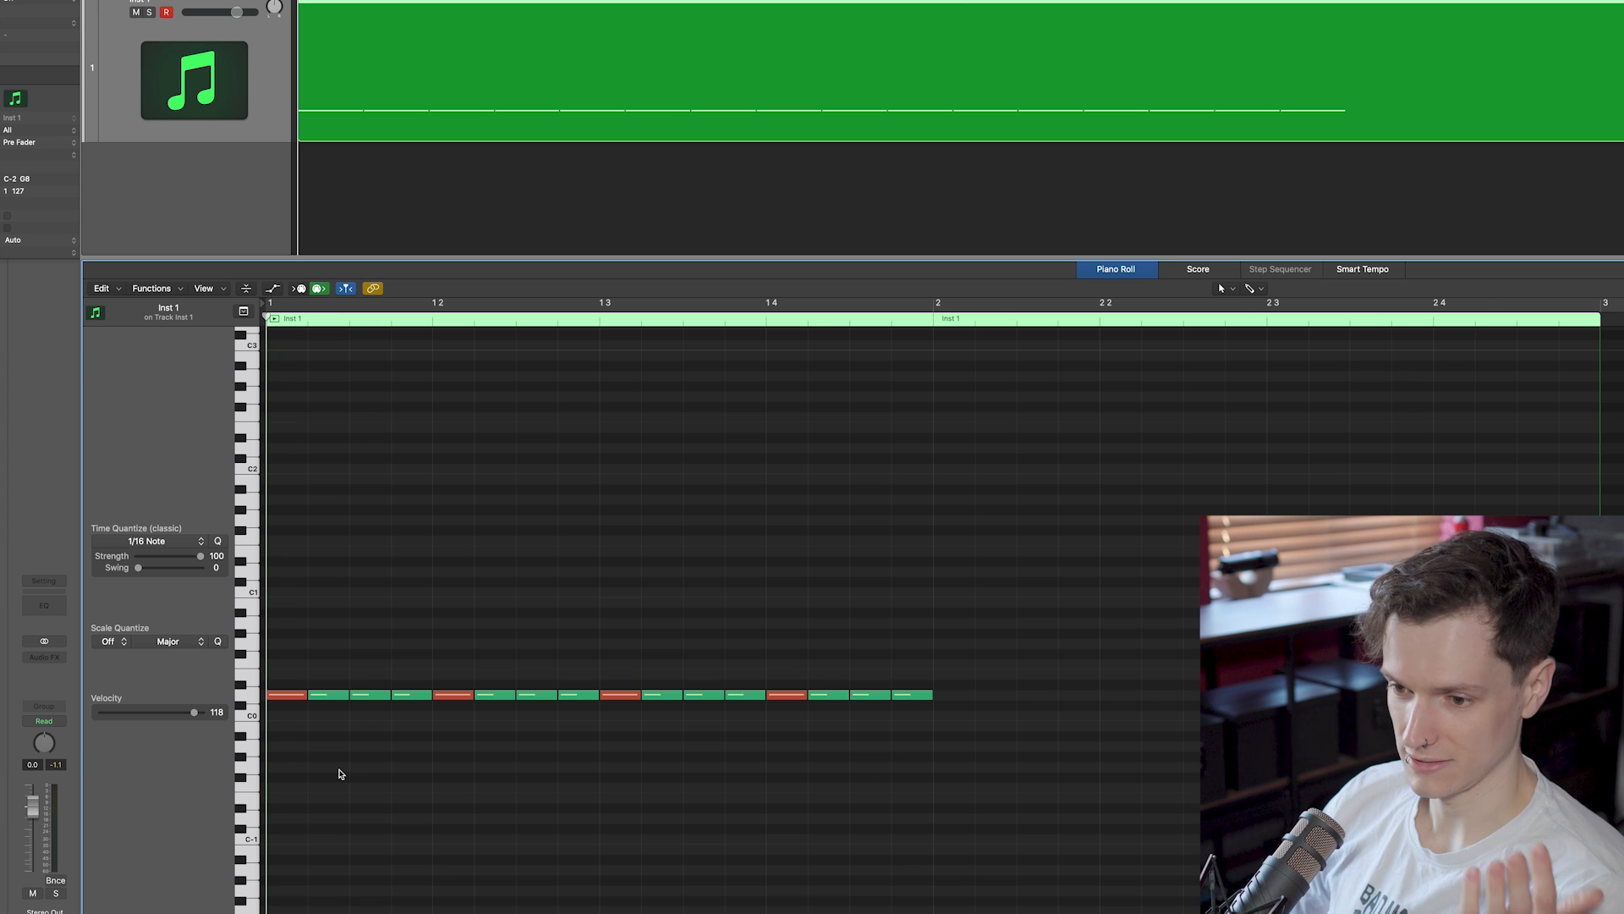
# - Show the Note Velocity lane and audition the four sixteenth notes of the first beat
pyautogui.press('a')
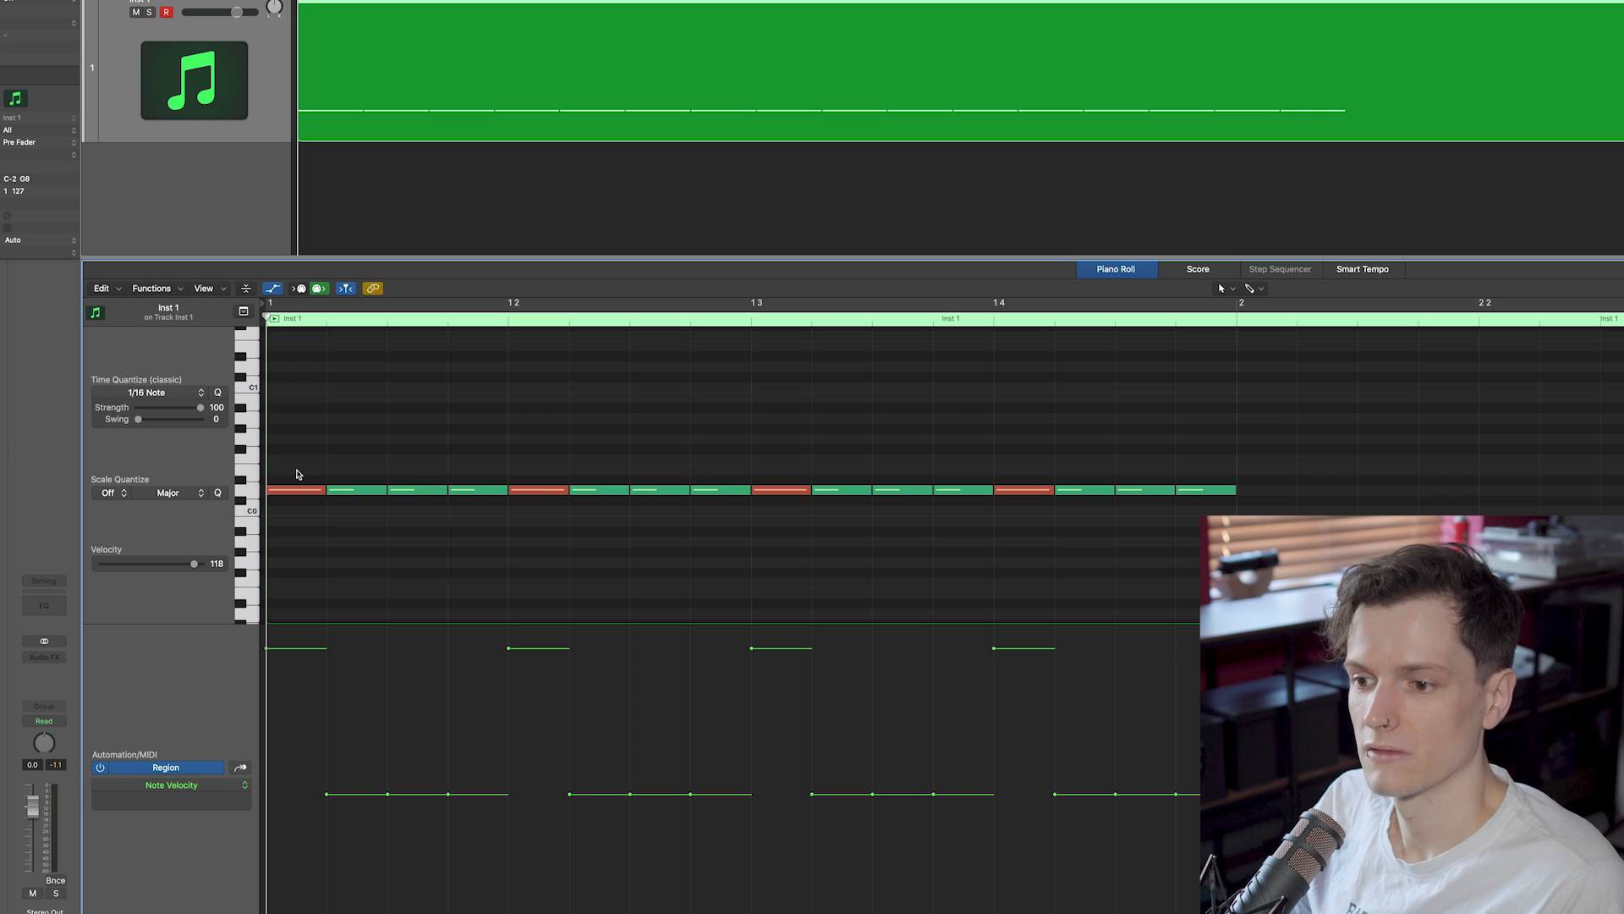
pyautogui.moveTo(298, 494)
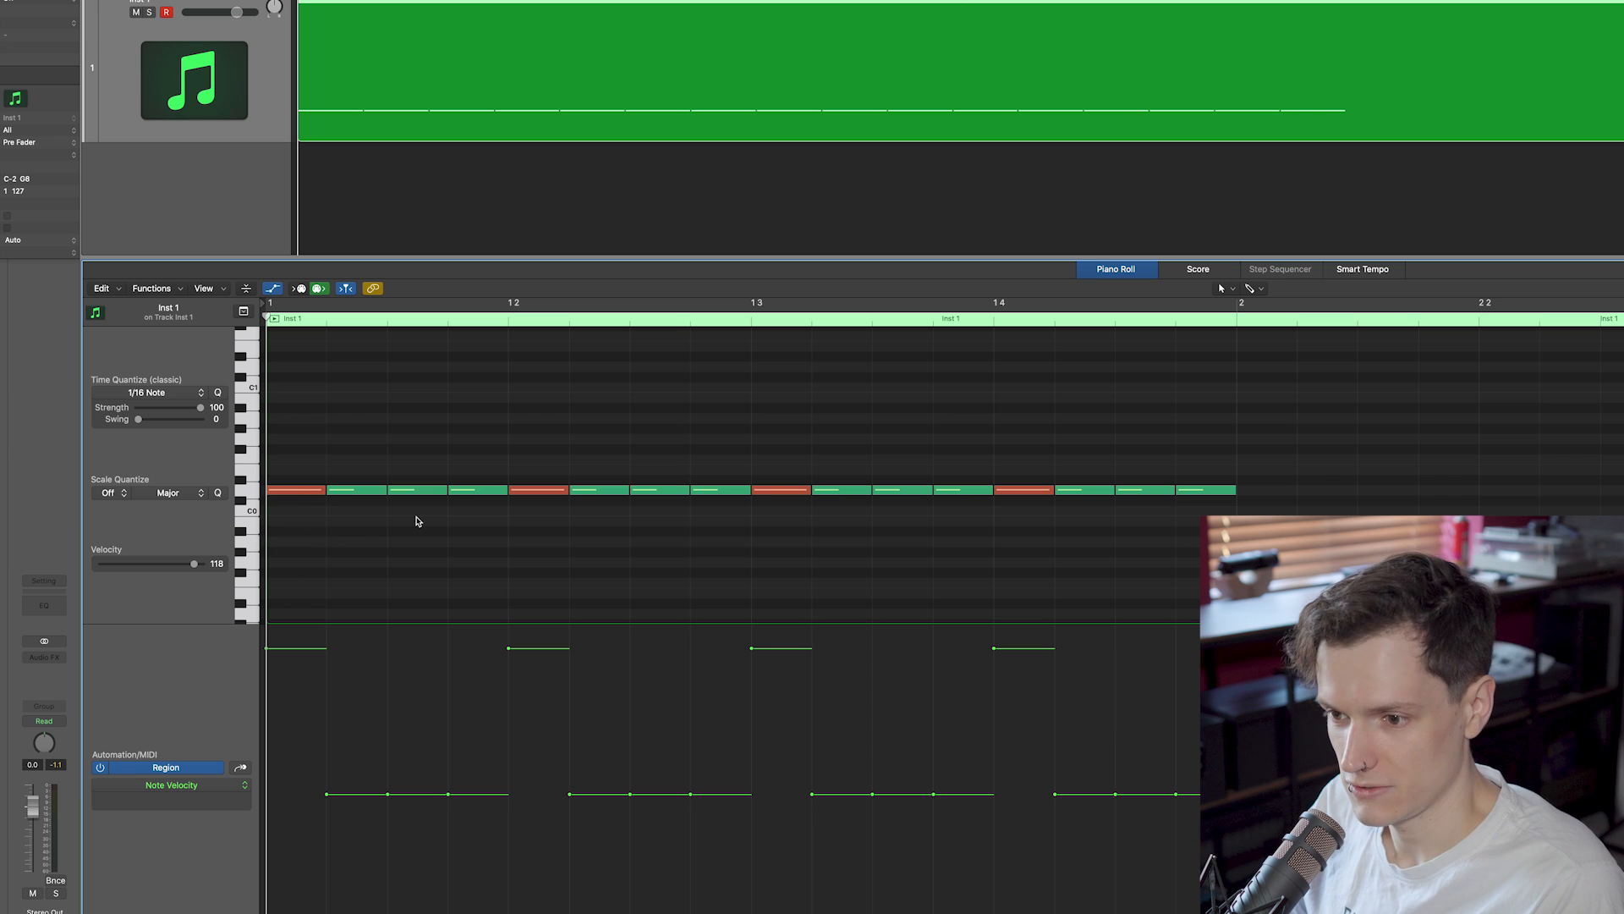
pyautogui.click(305, 490)
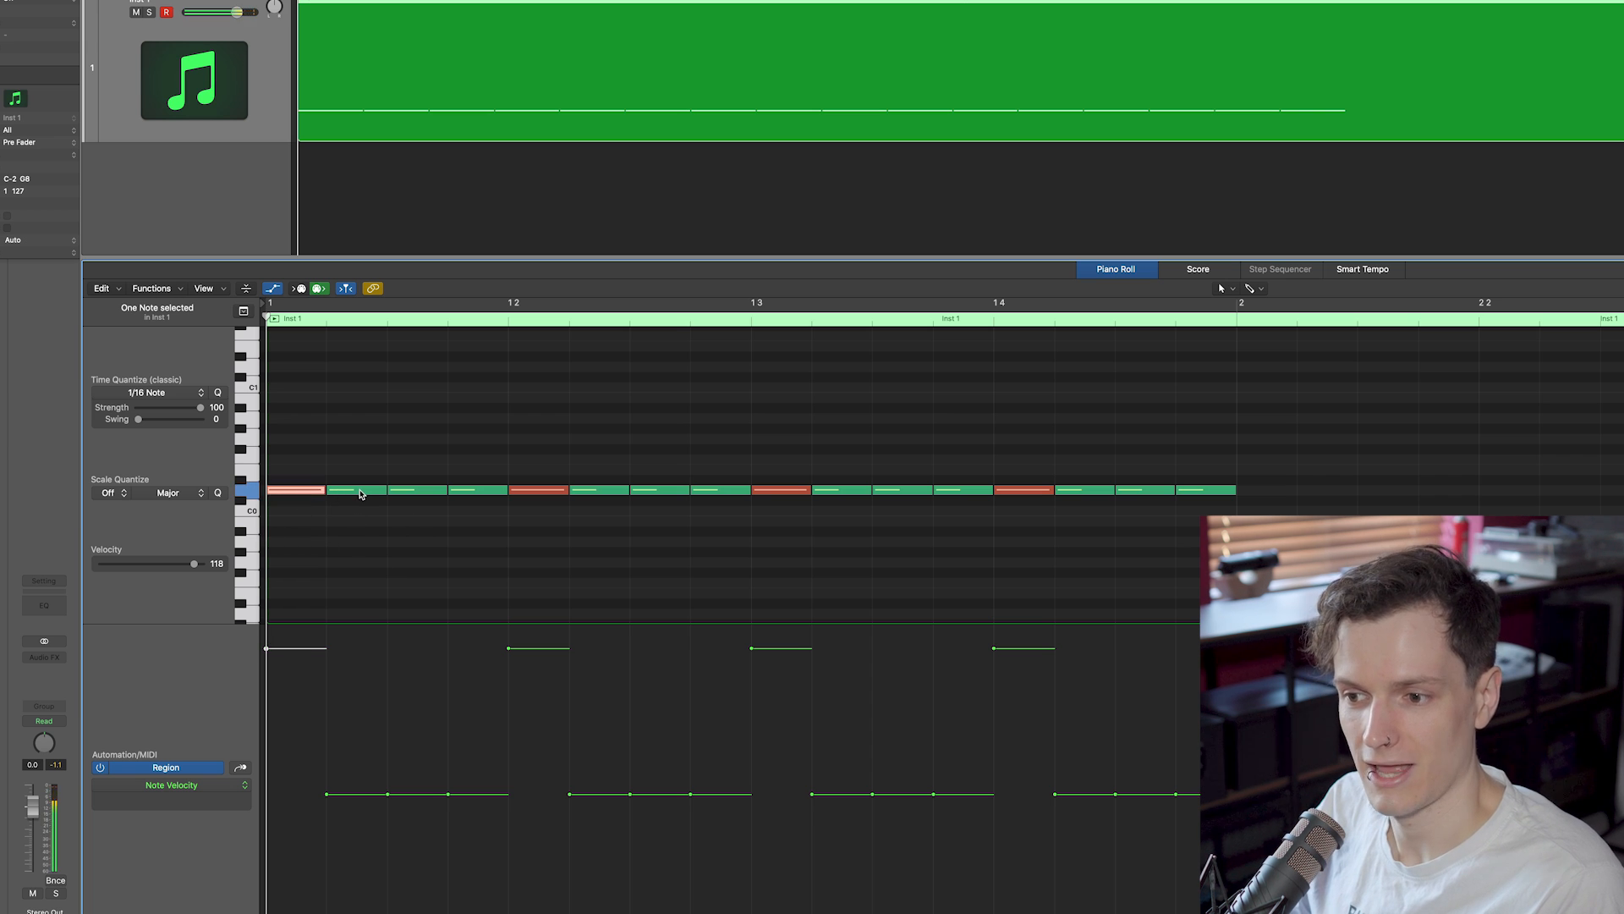
pyautogui.click(363, 492)
pyautogui.click(416, 491)
pyautogui.click(478, 493)
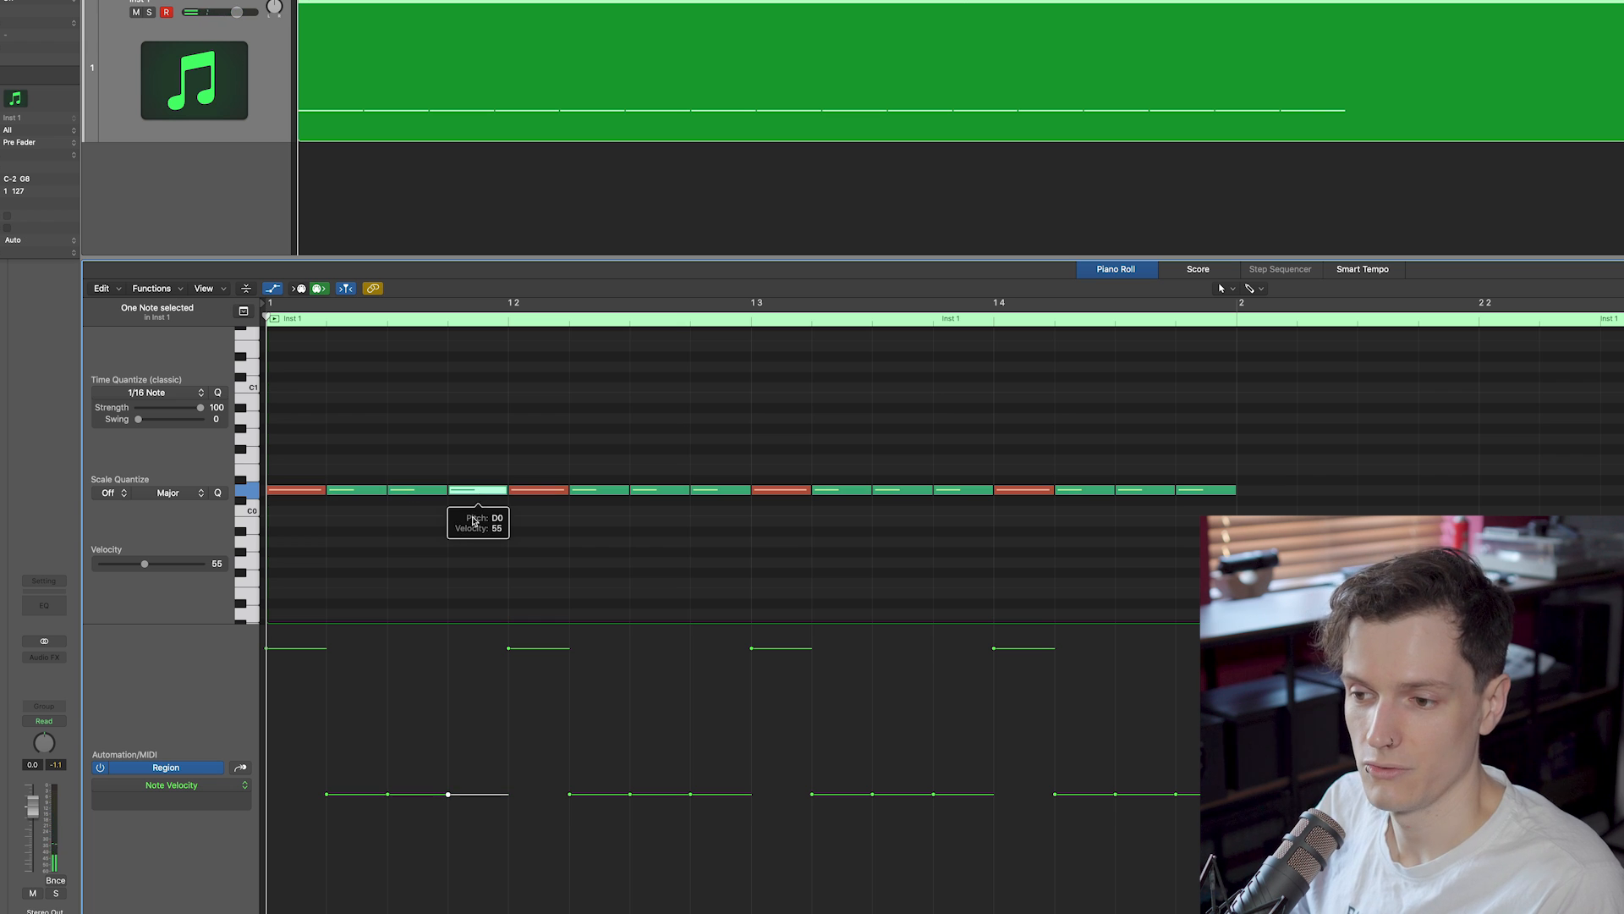
pyautogui.click(471, 549)
# - Set the velocity of the third sixteenth note in every beat to 63 and play the loop
pyautogui.click(438, 667)
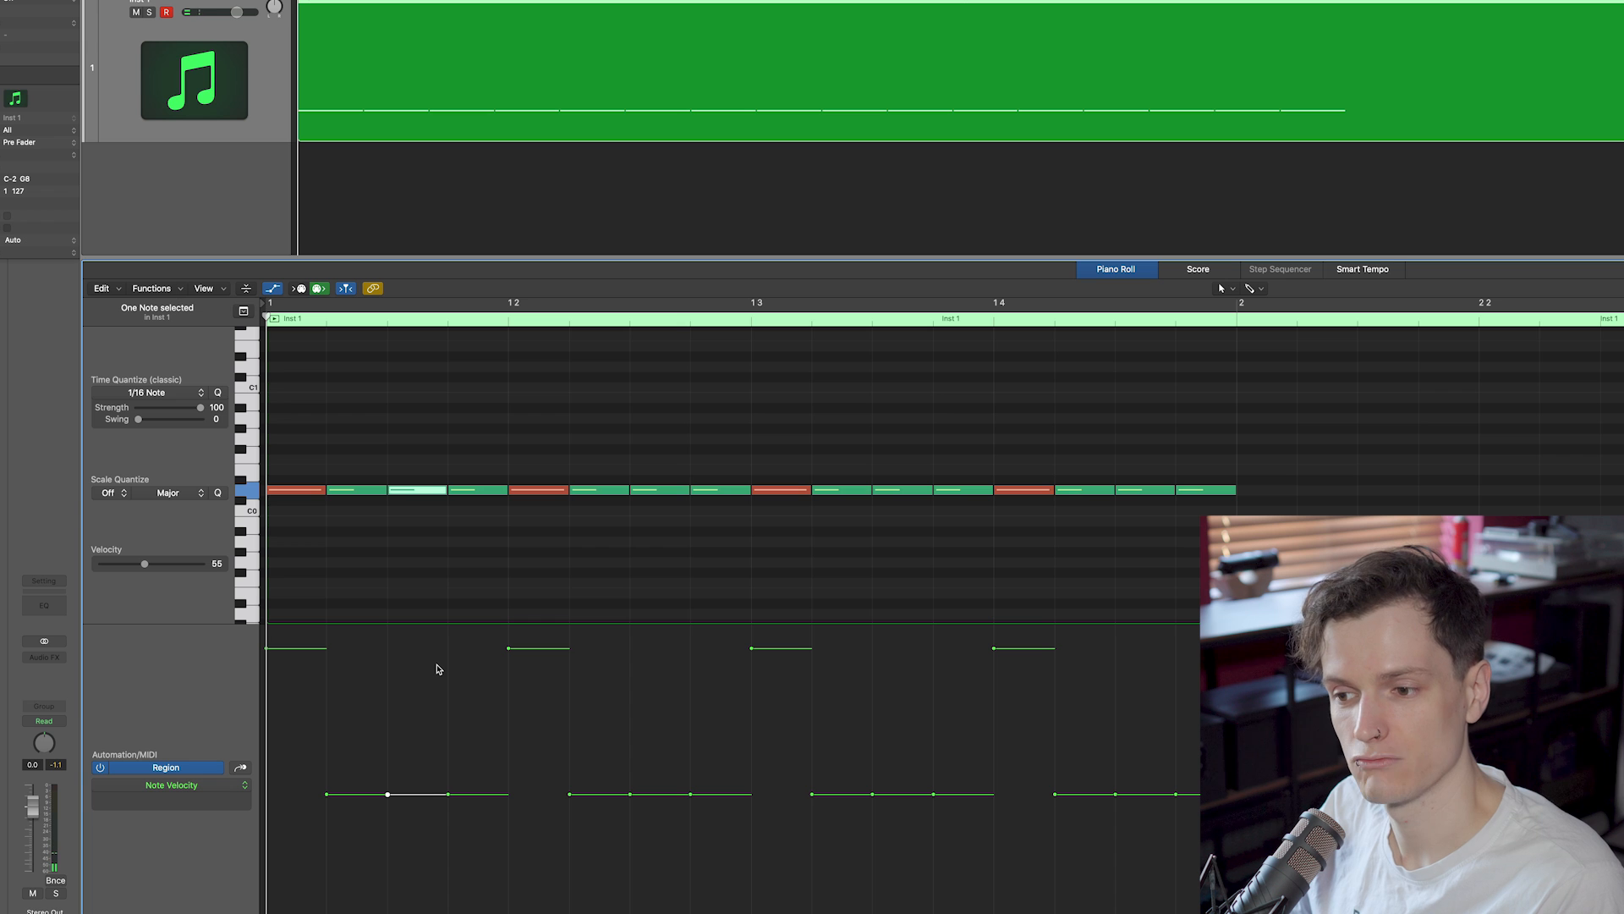
pyautogui.keyDown('shift'); pyautogui.click(669, 490); pyautogui.keyUp('shift')
pyautogui.keyDown('shift'); pyautogui.click(905, 490); pyautogui.keyUp('shift')
pyautogui.keyDown('shift'); pyautogui.click(1159, 490); pyautogui.keyUp('shift')
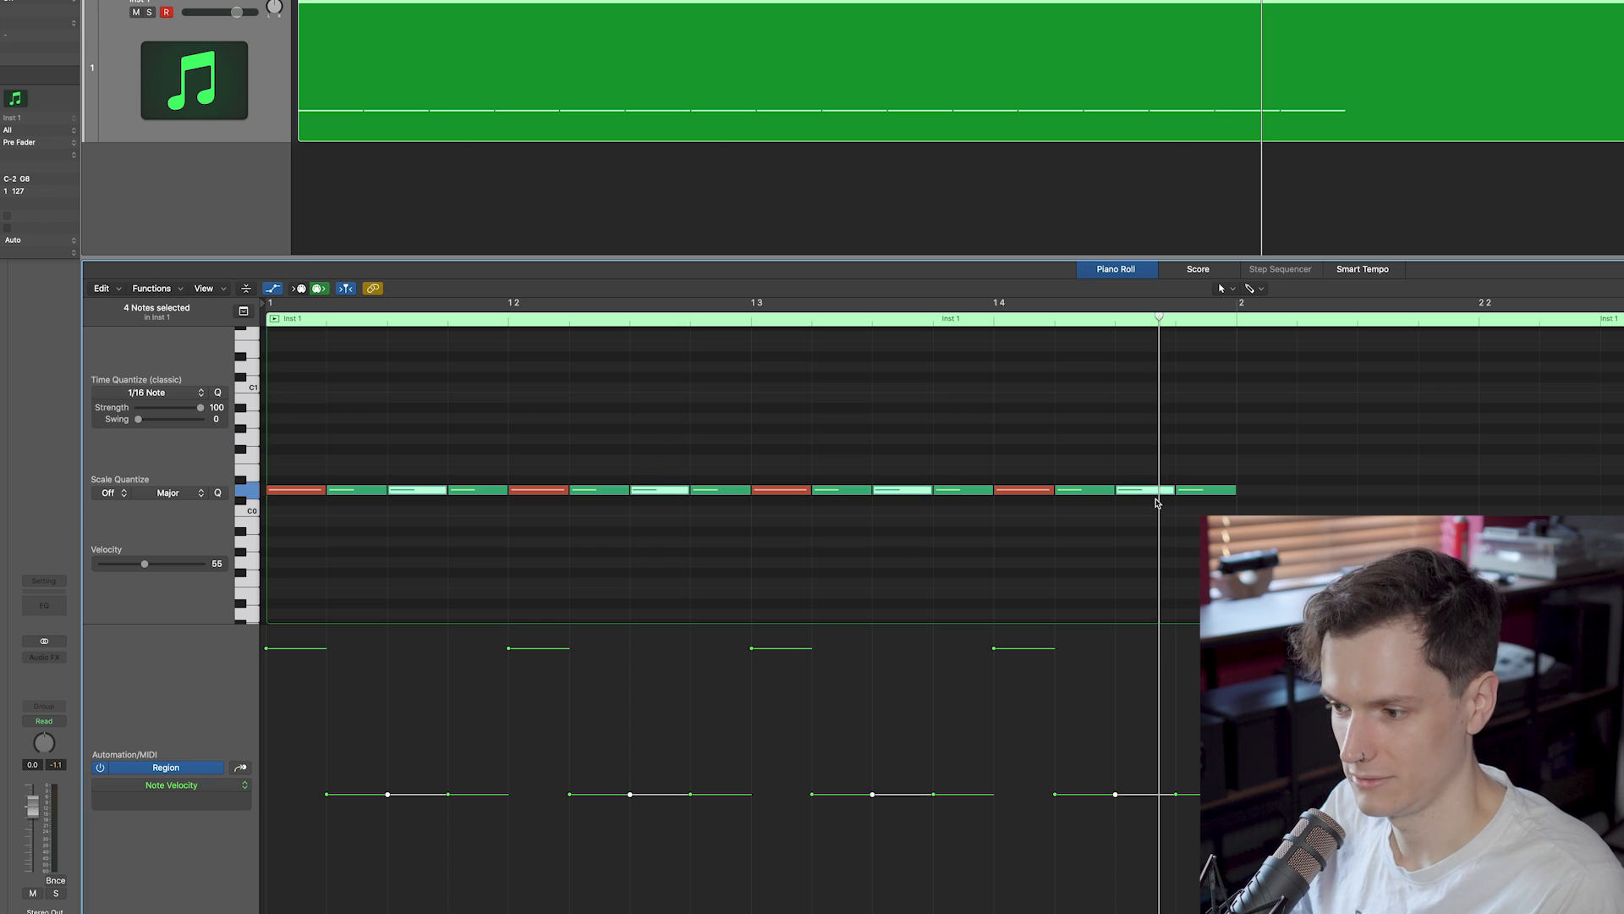
pyautogui.moveTo(145, 564); pyautogui.dragTo(152, 567)
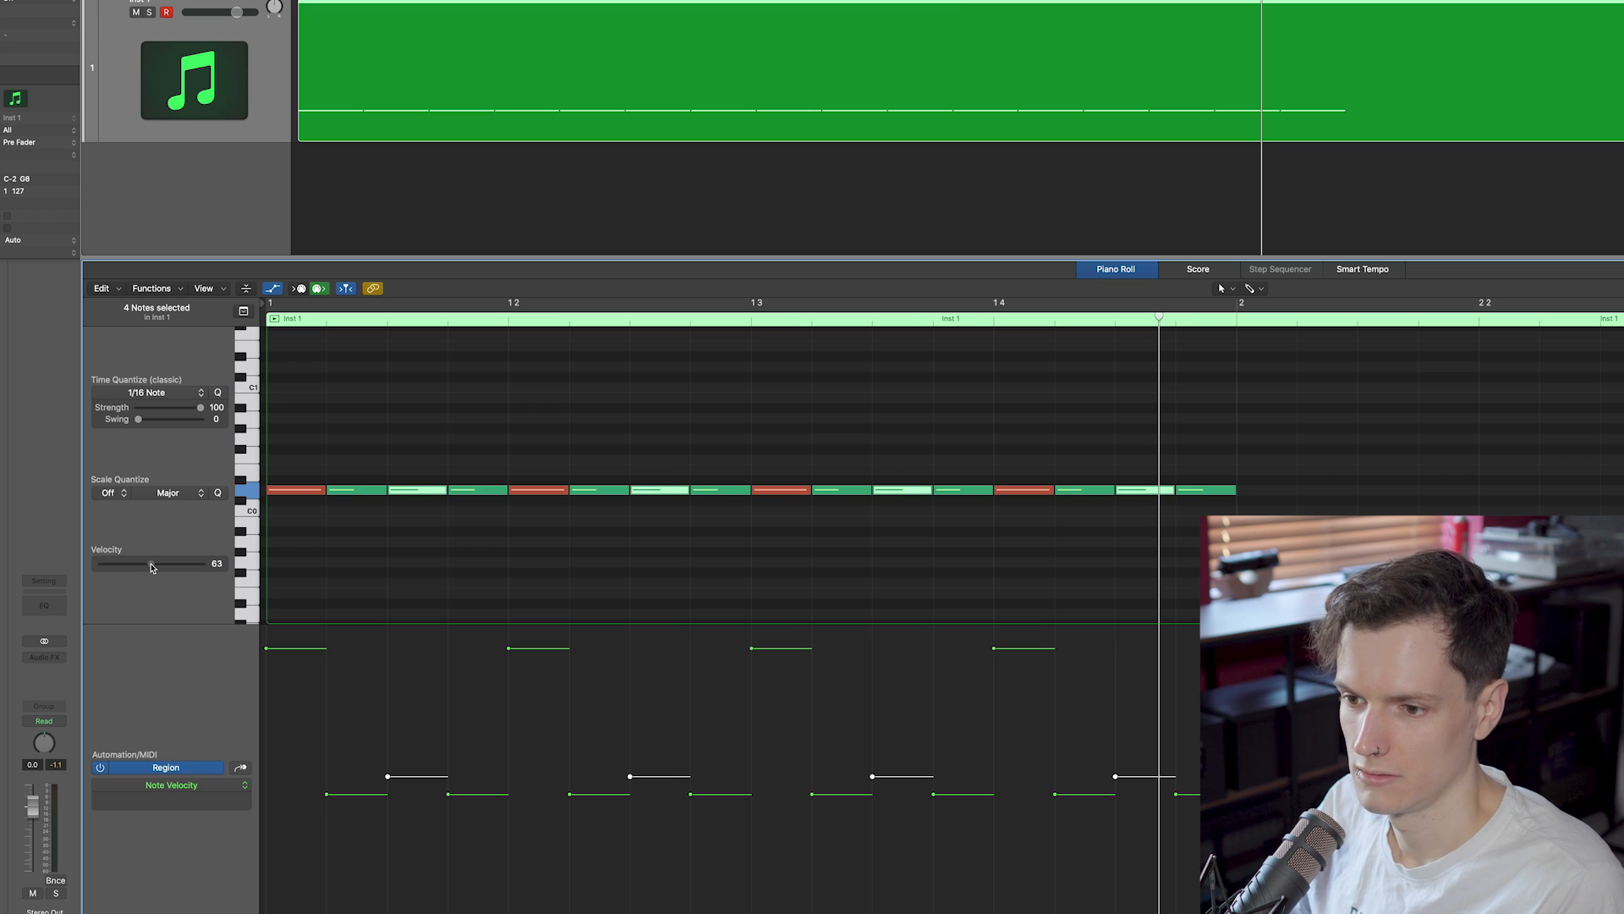
pyautogui.click(482, 375)
pyautogui.press('space')
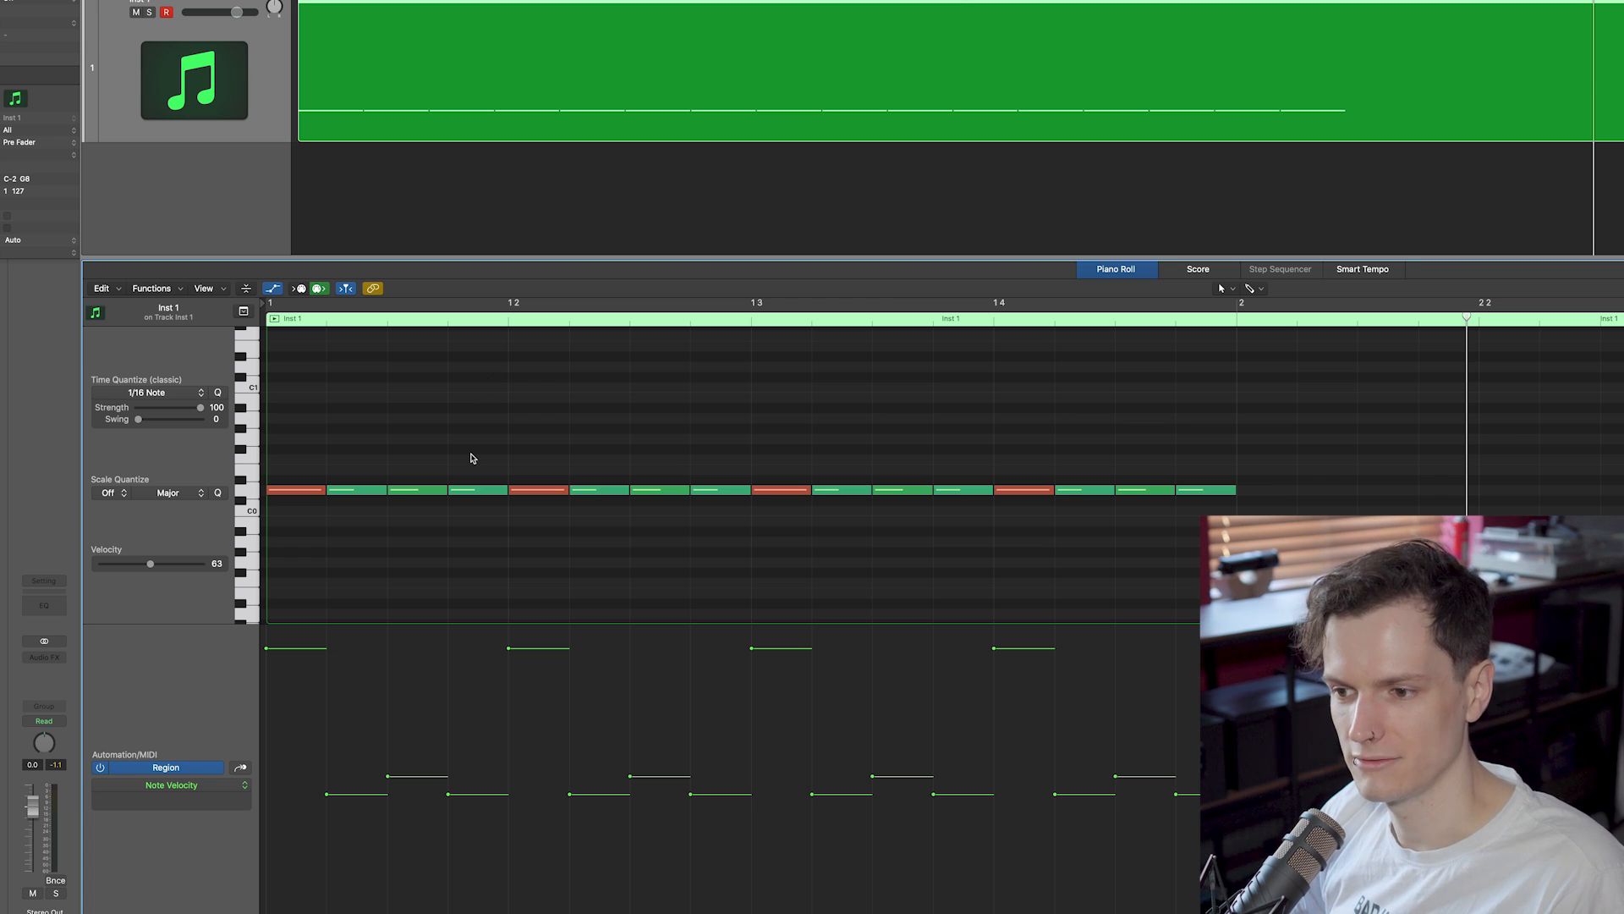
# - Set the velocity of the fourth sixteenth note in every beat to 59 and play the loop
pyautogui.click(477, 490)
pyautogui.keyDown('shift'); pyautogui.click(724, 490); pyautogui.keyUp('shift')
pyautogui.keyDown('shift'); pyautogui.click(964, 490); pyautogui.keyUp('shift')
pyautogui.keyDown('shift'); pyautogui.click(1205, 491); pyautogui.keyUp('shift')
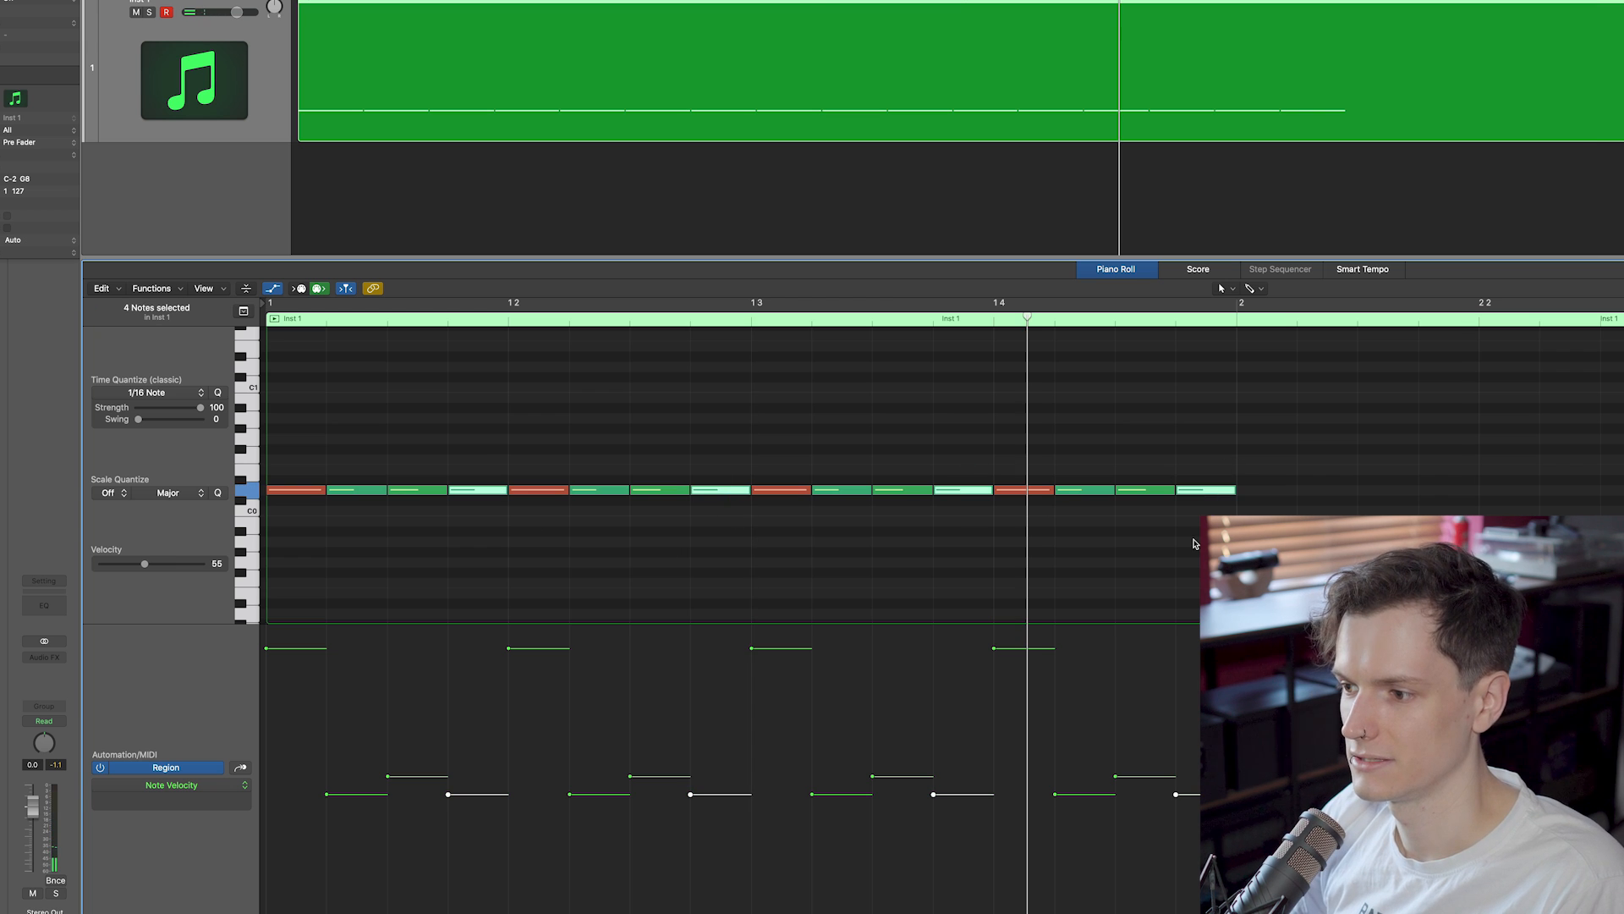
pyautogui.moveTo(148, 567); pyautogui.dragTo(153, 566)
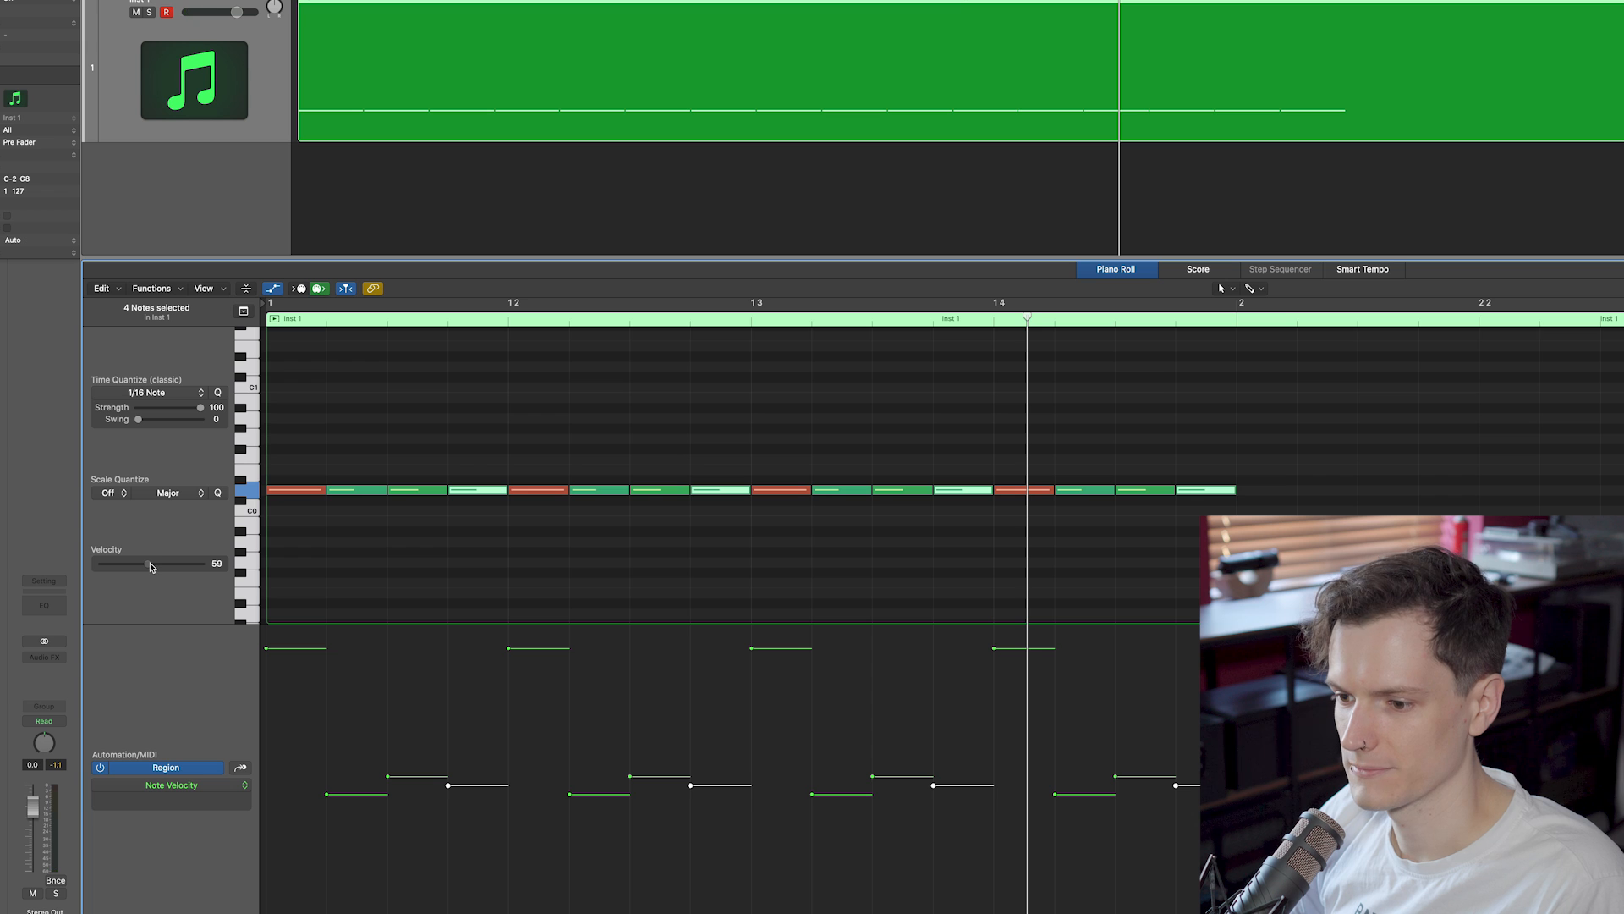
pyautogui.click(436, 528)
pyautogui.press('space')
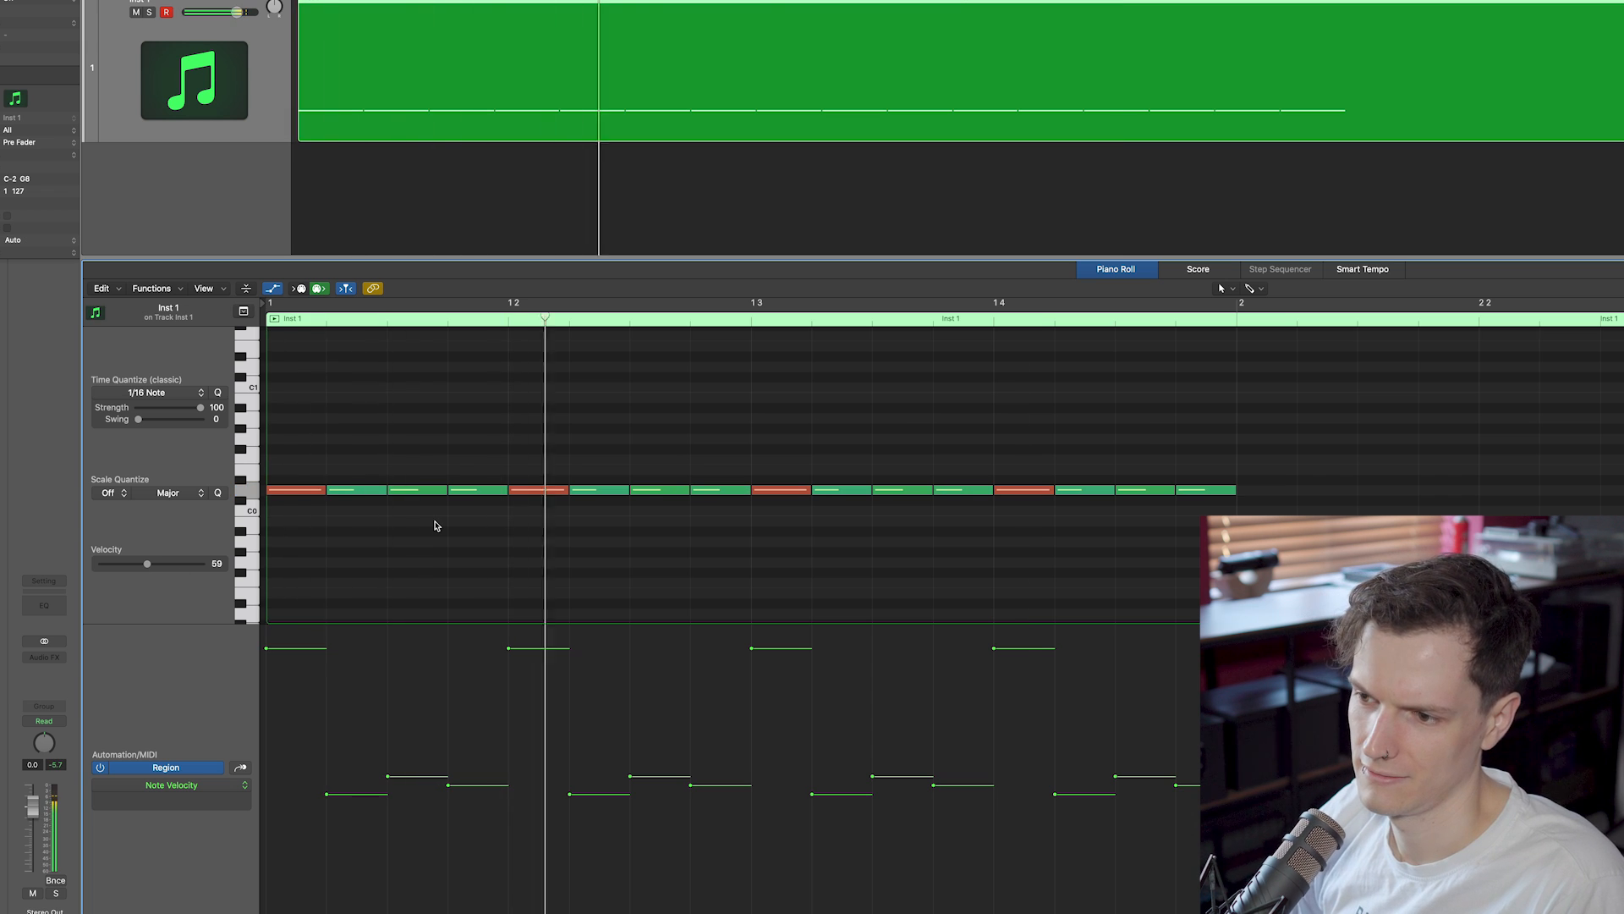
# - Set the velocity of the second sixteenth note in every beat to 50, play the loop and deselect the notes
pyautogui.click(1068, 490)
pyautogui.keyDown('shift'); pyautogui.click(842, 490); pyautogui.keyUp('shift')
pyautogui.keyDown('shift'); pyautogui.click(600, 490); pyautogui.keyUp('shift')
pyautogui.keyDown('shift'); pyautogui.click(360, 491); pyautogui.keyUp('shift')
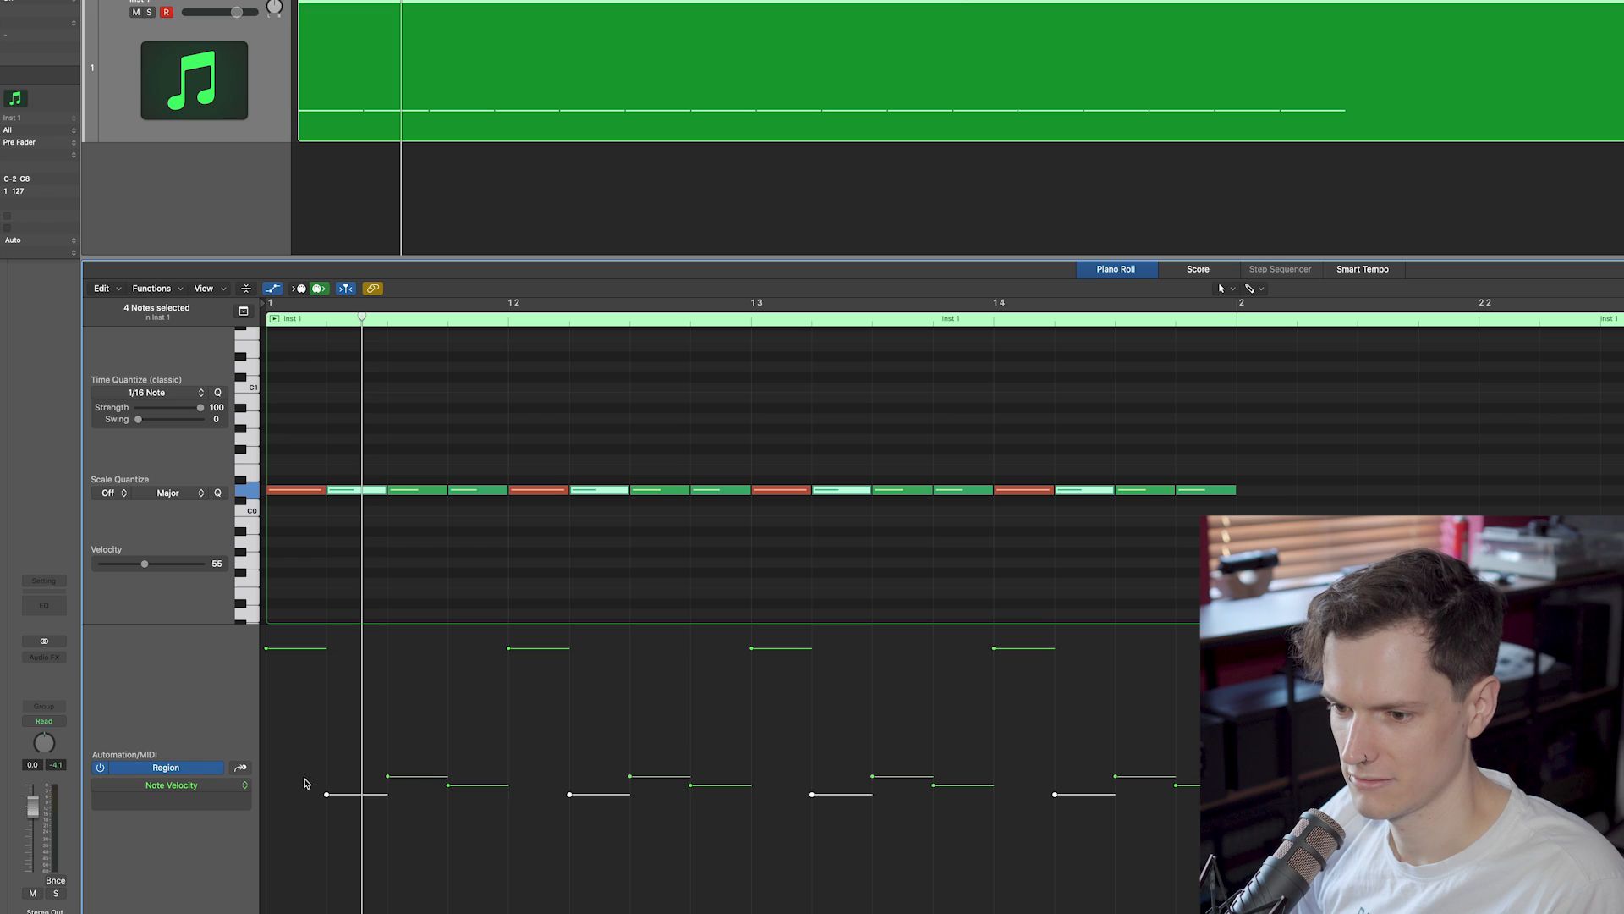
pyautogui.moveTo(145, 564); pyautogui.dragTo(141, 569)
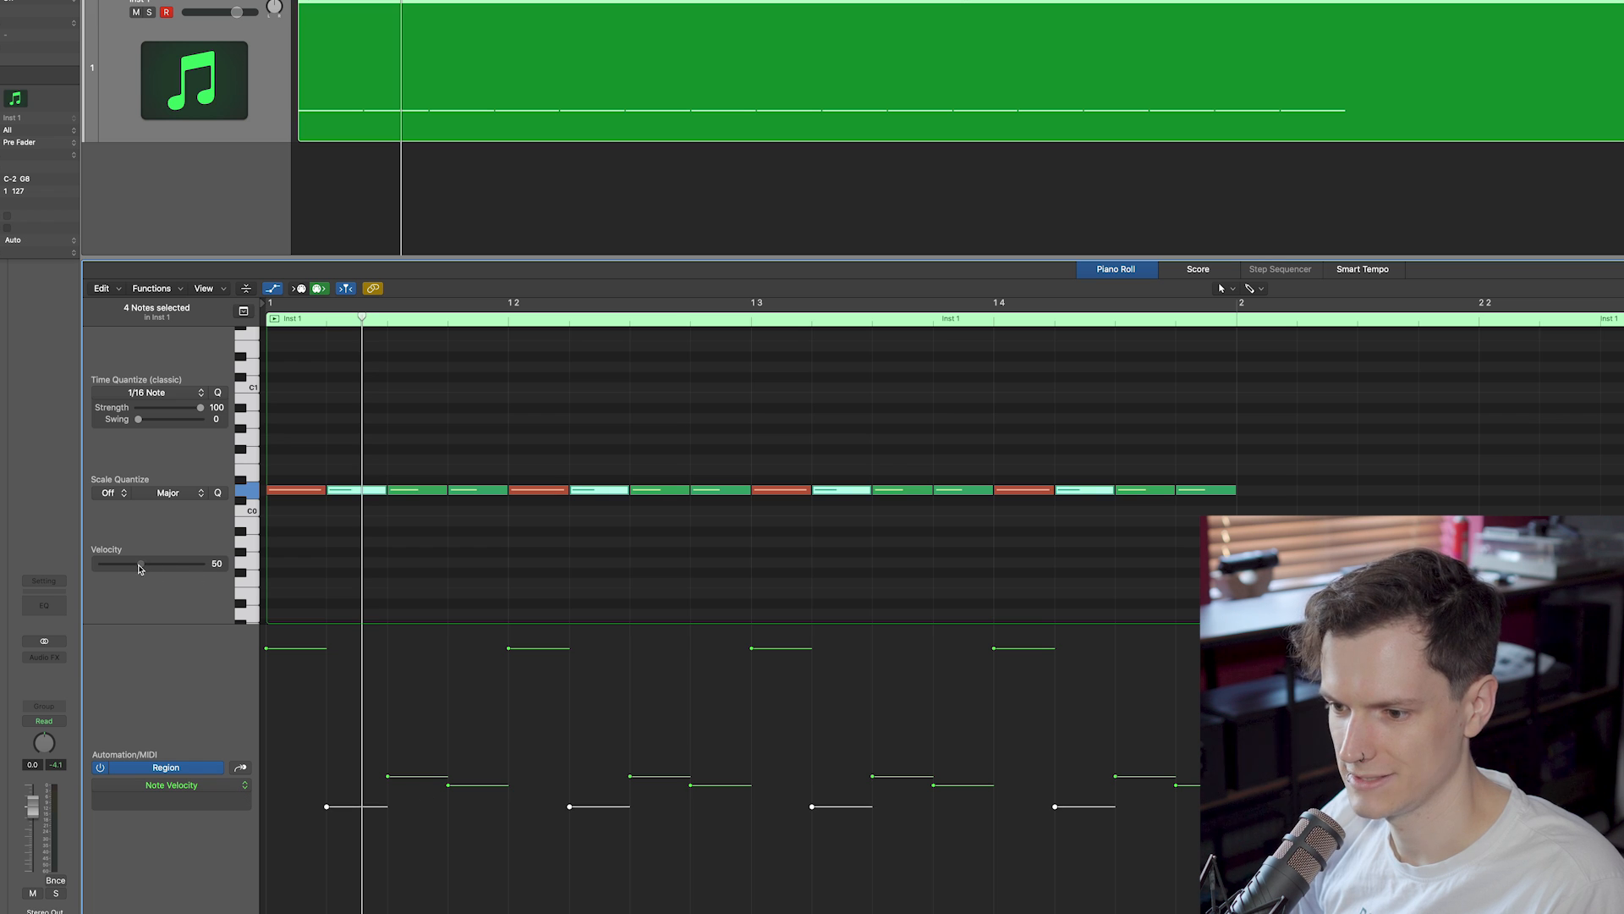
pyautogui.press('Return')
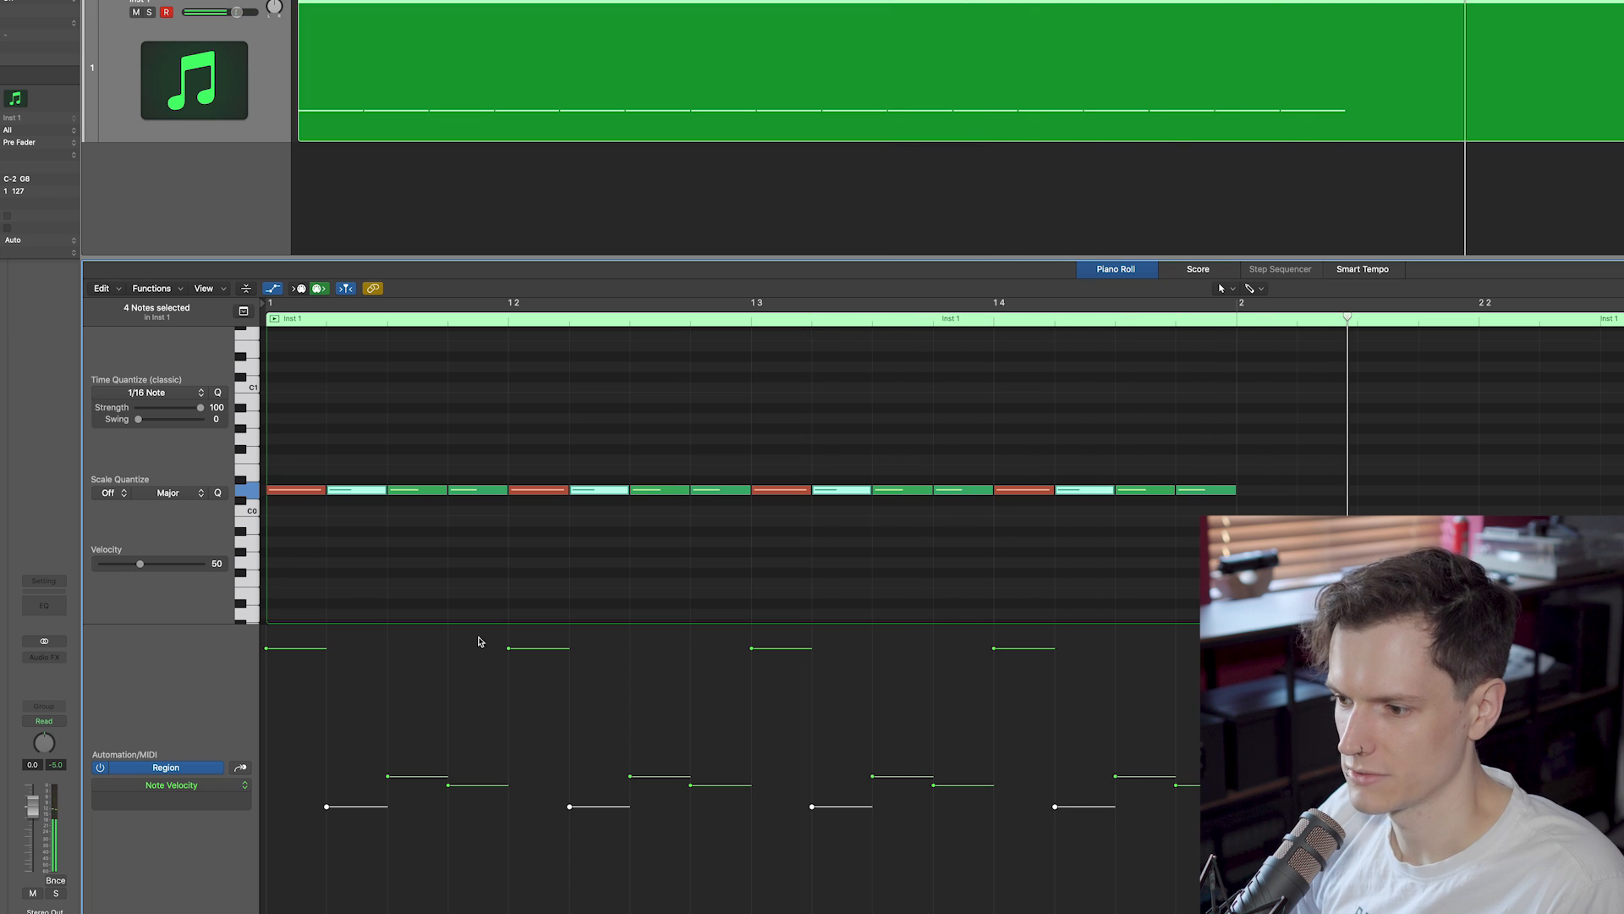
pyautogui.click(836, 566)
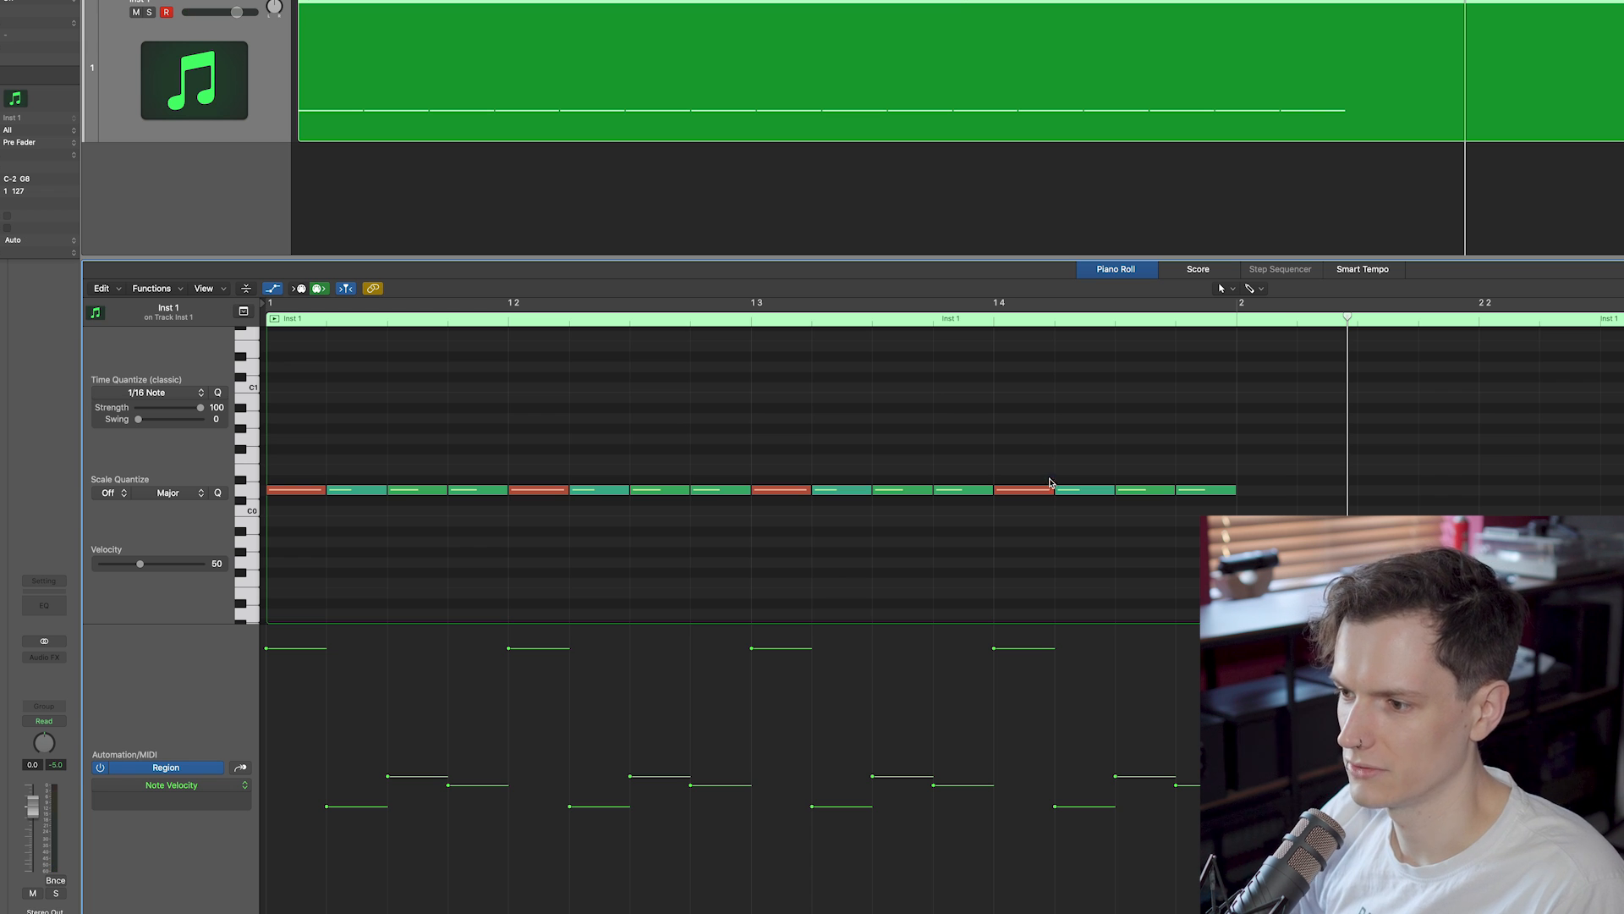
# - Try the Humanize transform on the four downbeat notes with random position 0, velocity 10 and length 1, and undo it
pyautogui.click(1024, 490)
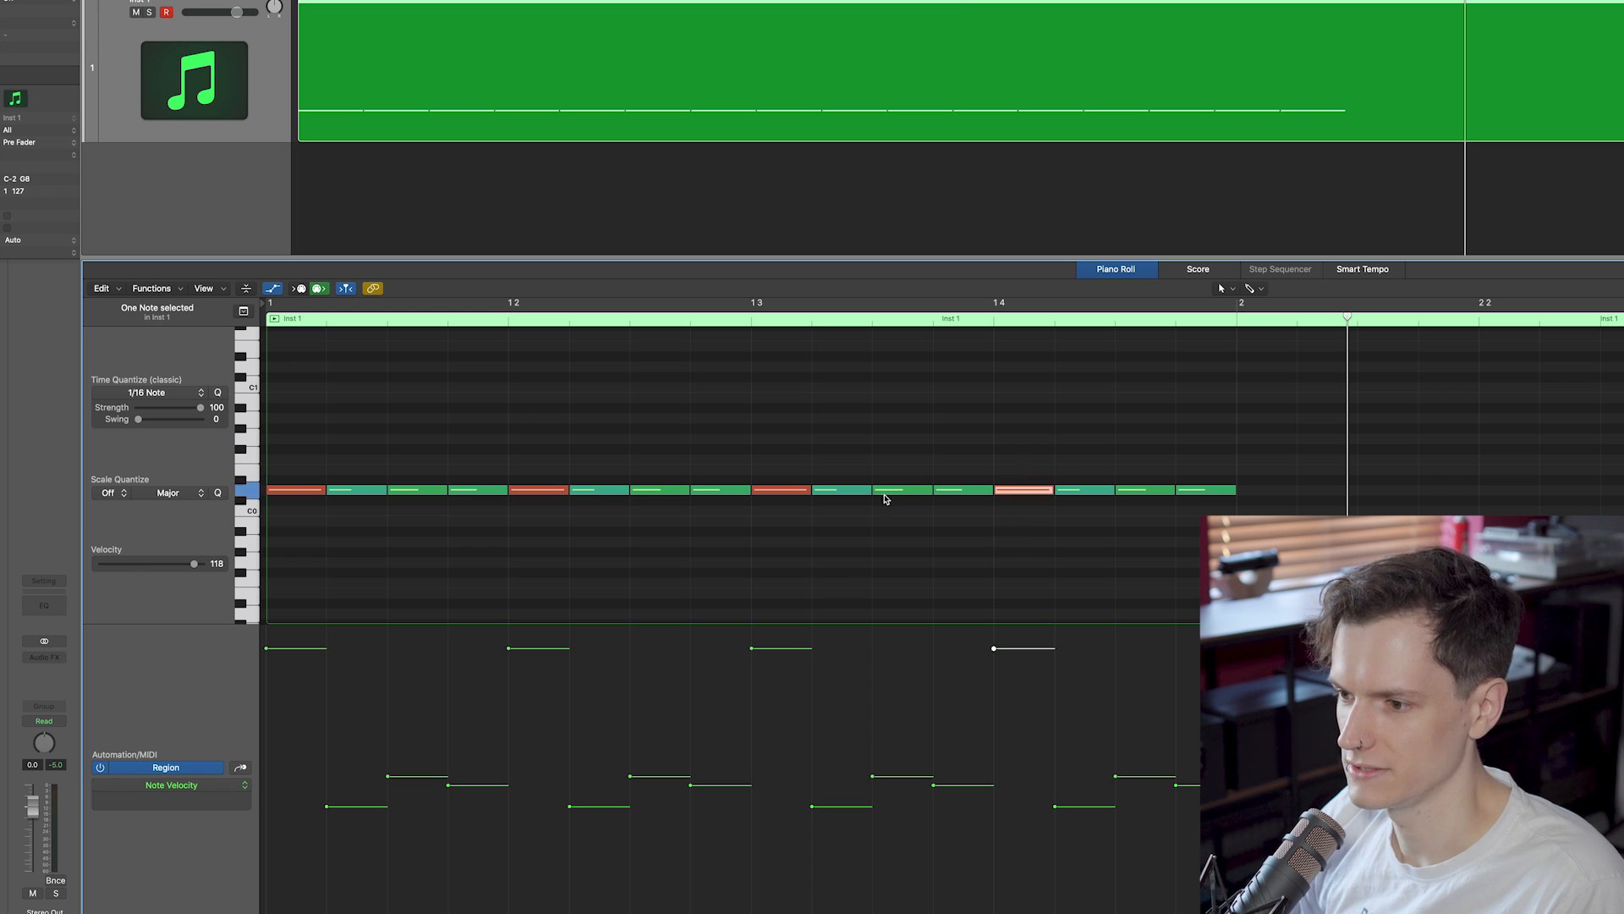
pyautogui.keyDown('shift'); pyautogui.click(778, 490); pyautogui.keyUp('shift')
pyautogui.keyDown('shift'); pyautogui.click(519, 489); pyautogui.keyUp('shift')
pyautogui.keyDown('shift'); pyautogui.click(282, 490); pyautogui.keyUp('shift')
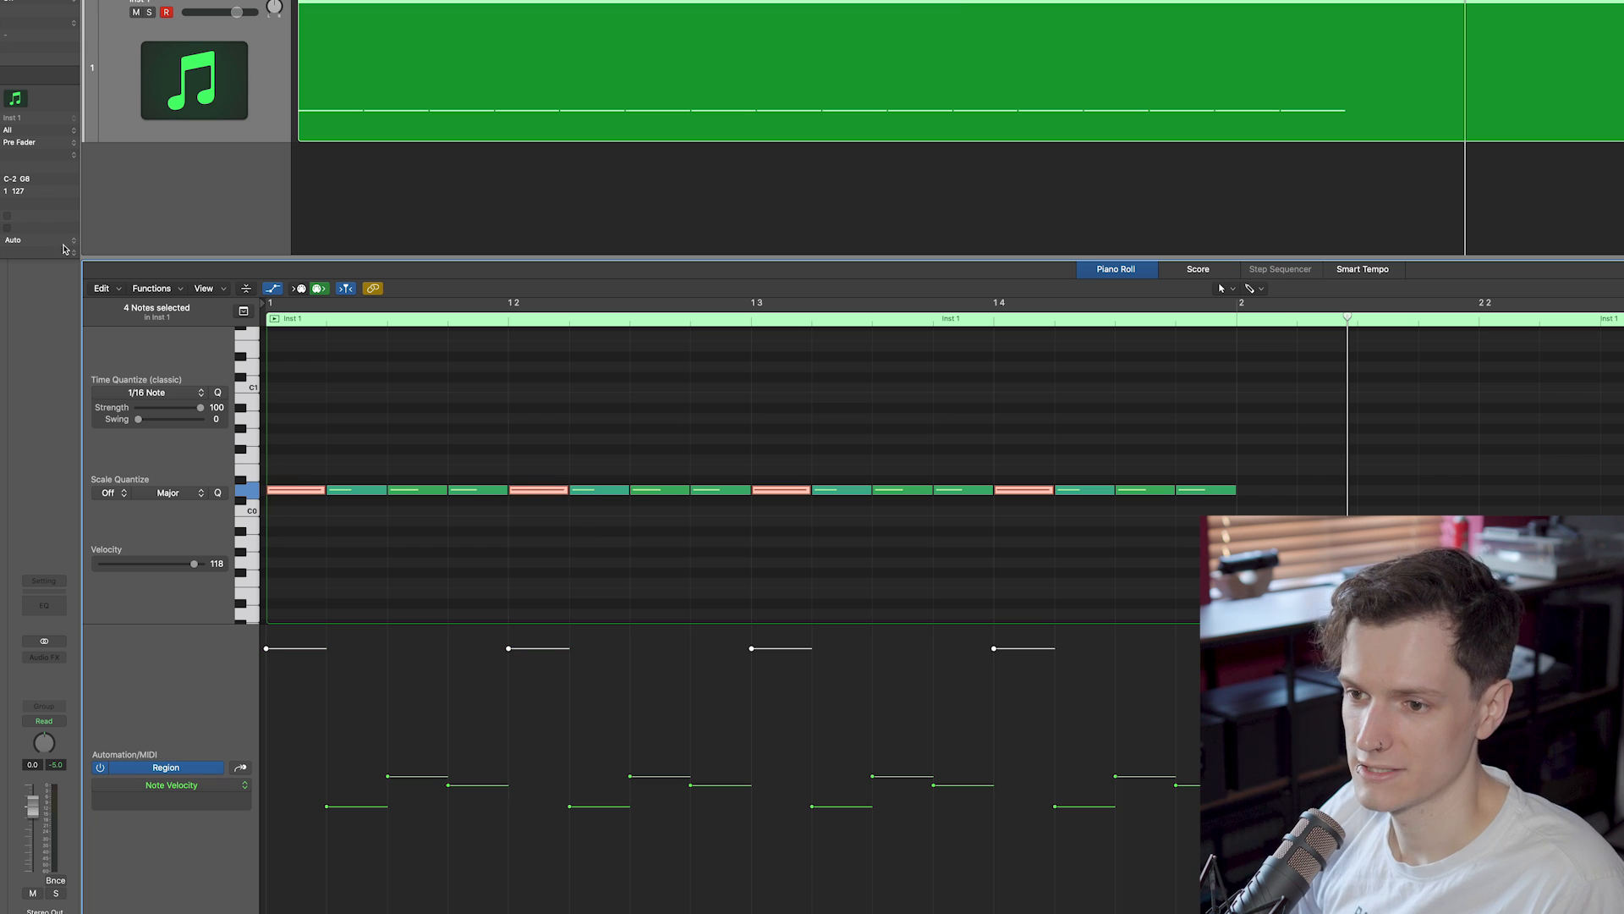
pyautogui.click(161, 289)
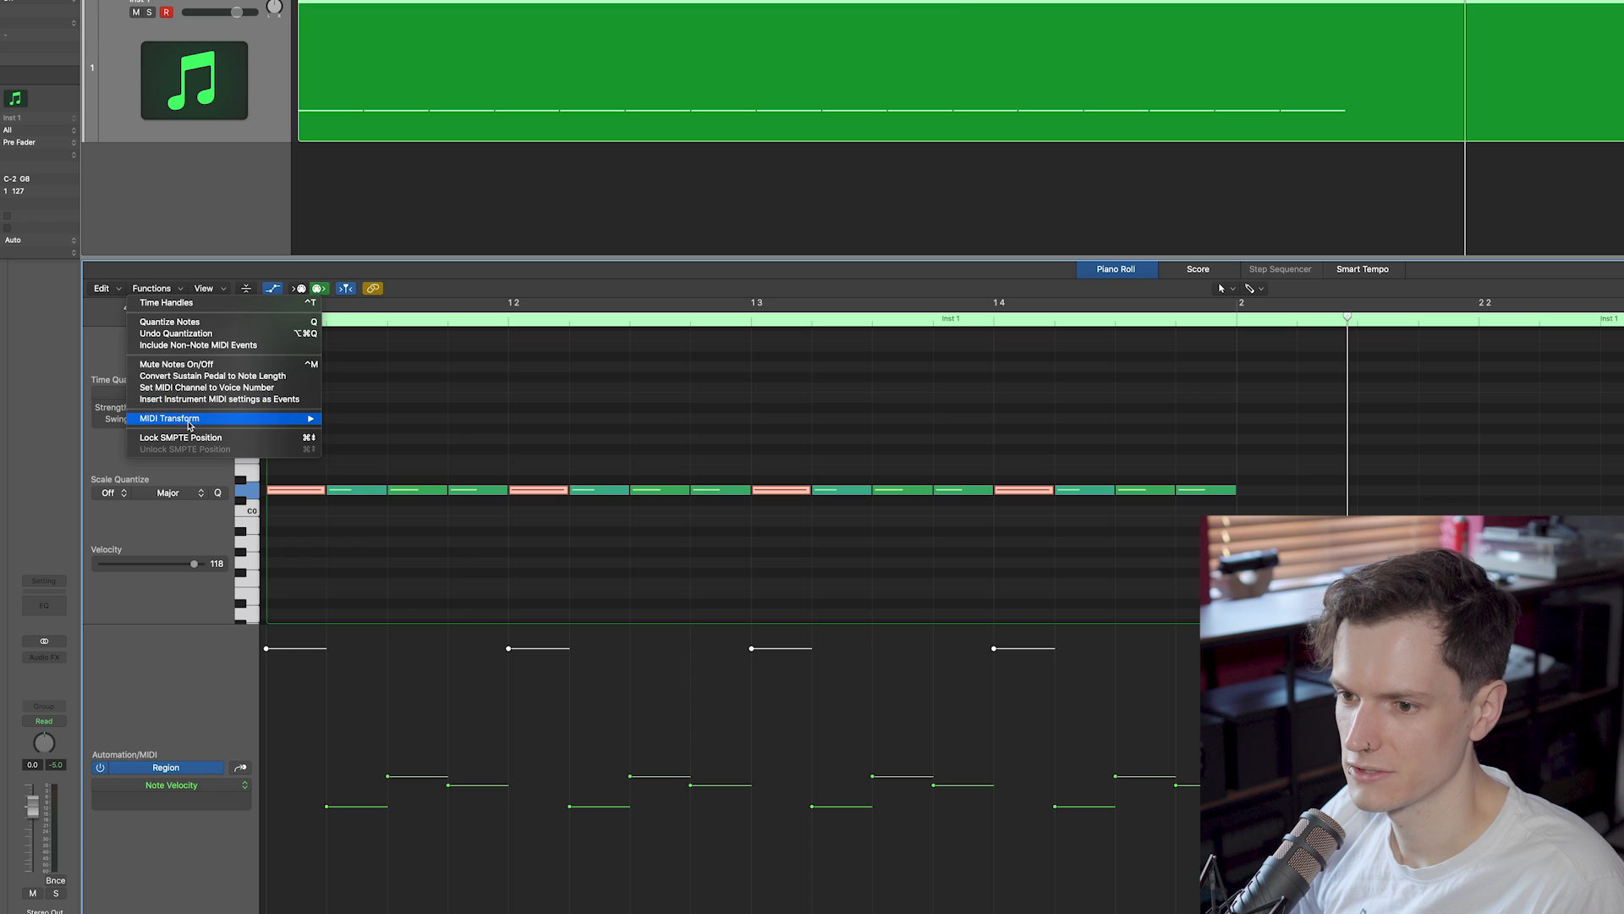
pyautogui.moveTo(298, 420)
pyautogui.click(391, 507)
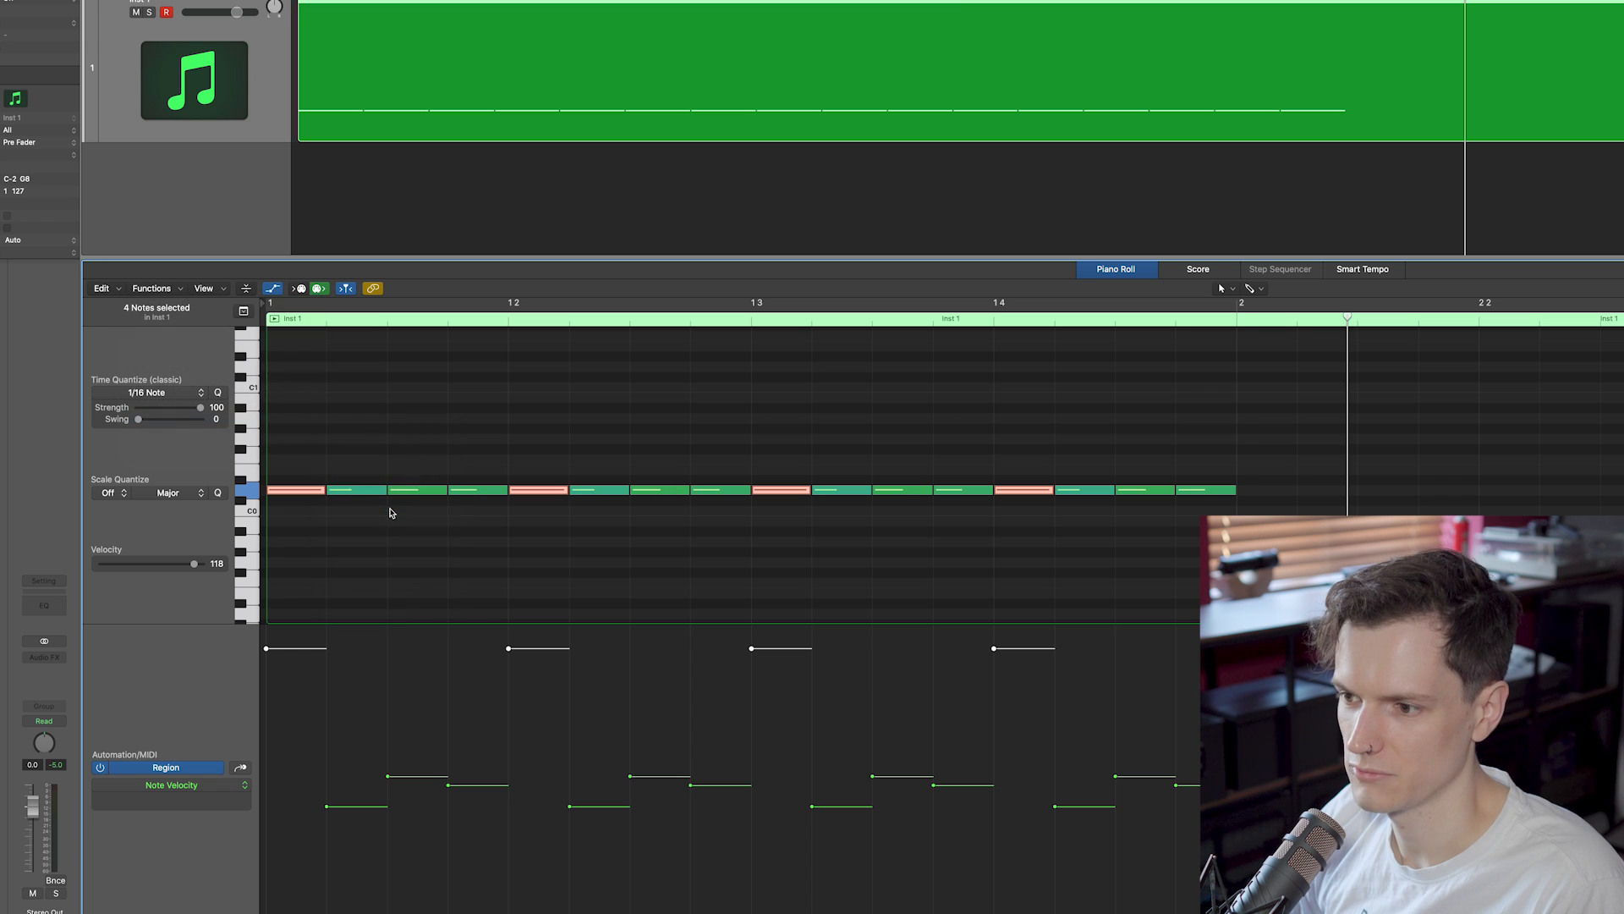
pyautogui.moveTo(773, 379); pyautogui.dragTo(799, 405)
pyautogui.moveTo(1111, 379); pyautogui.dragTo(1111, 398)
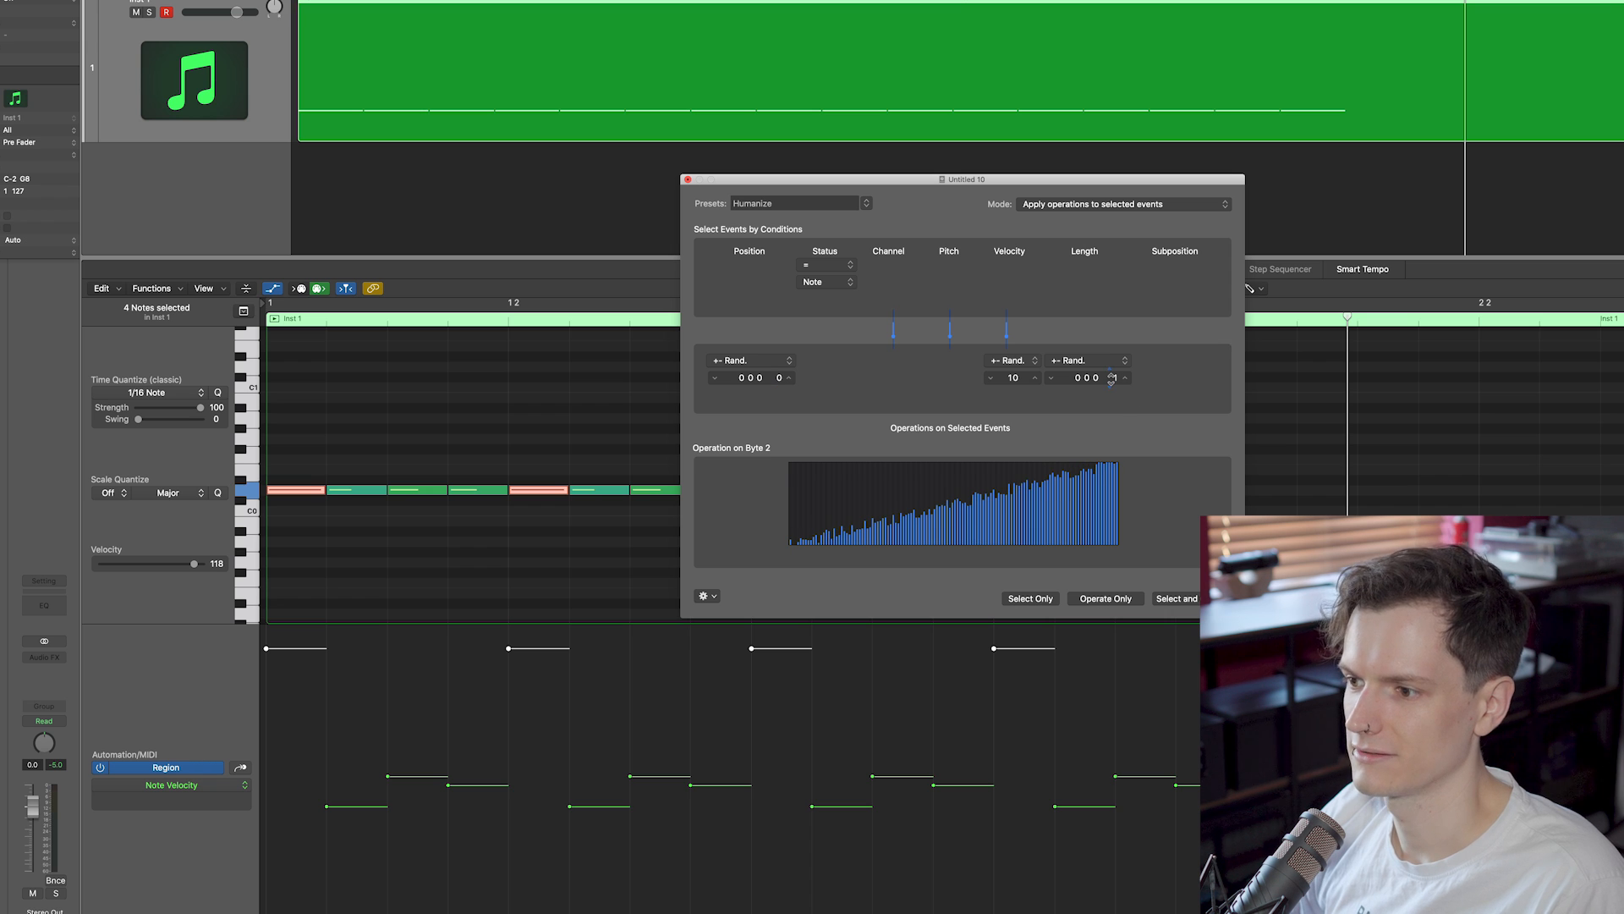
pyautogui.click(1107, 599)
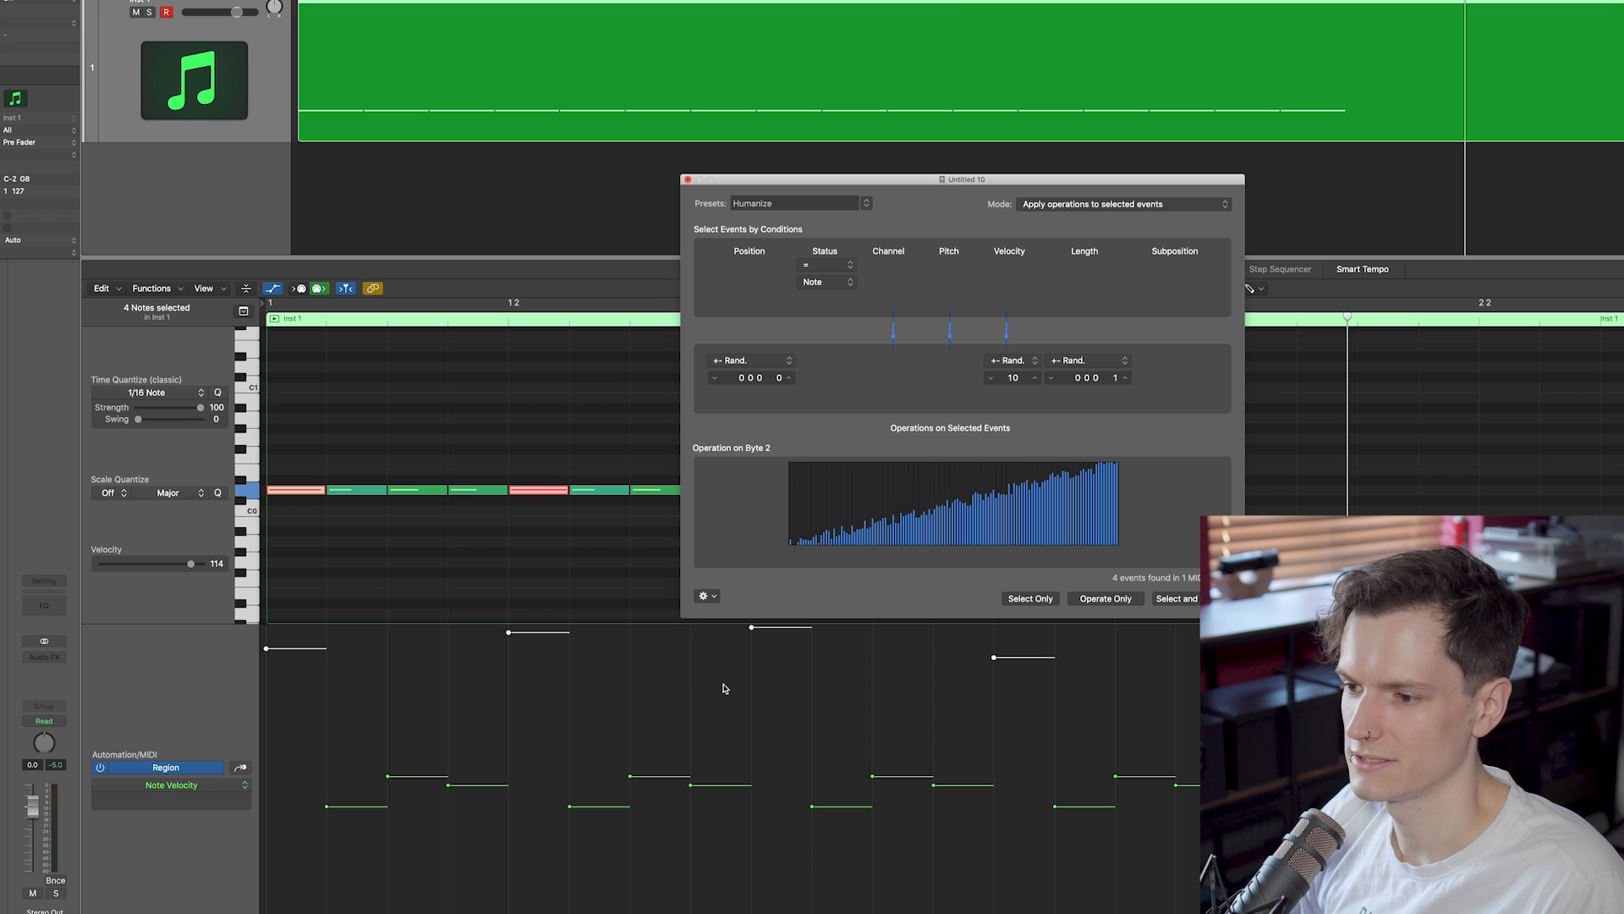
pyautogui.click(688, 180)
pyautogui.press('super+z')
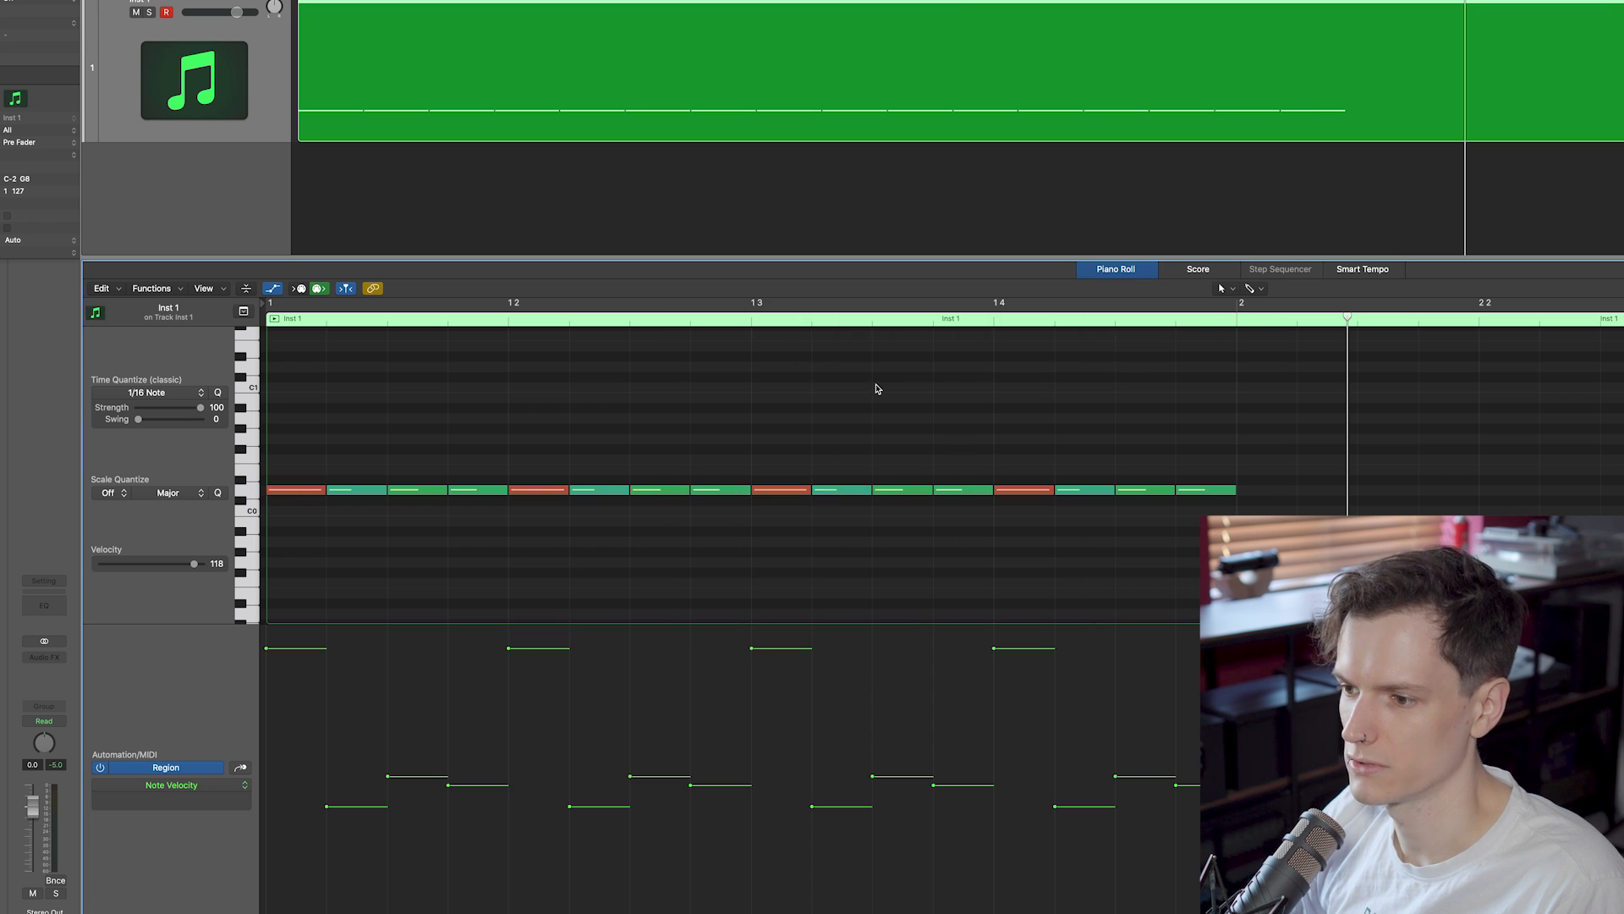
# - Vary the downbeat velocities by raising beats one and three slightly and lowering beat two, and play the loop
pyautogui.moveTo(751, 648); pyautogui.dragTo(752, 643)
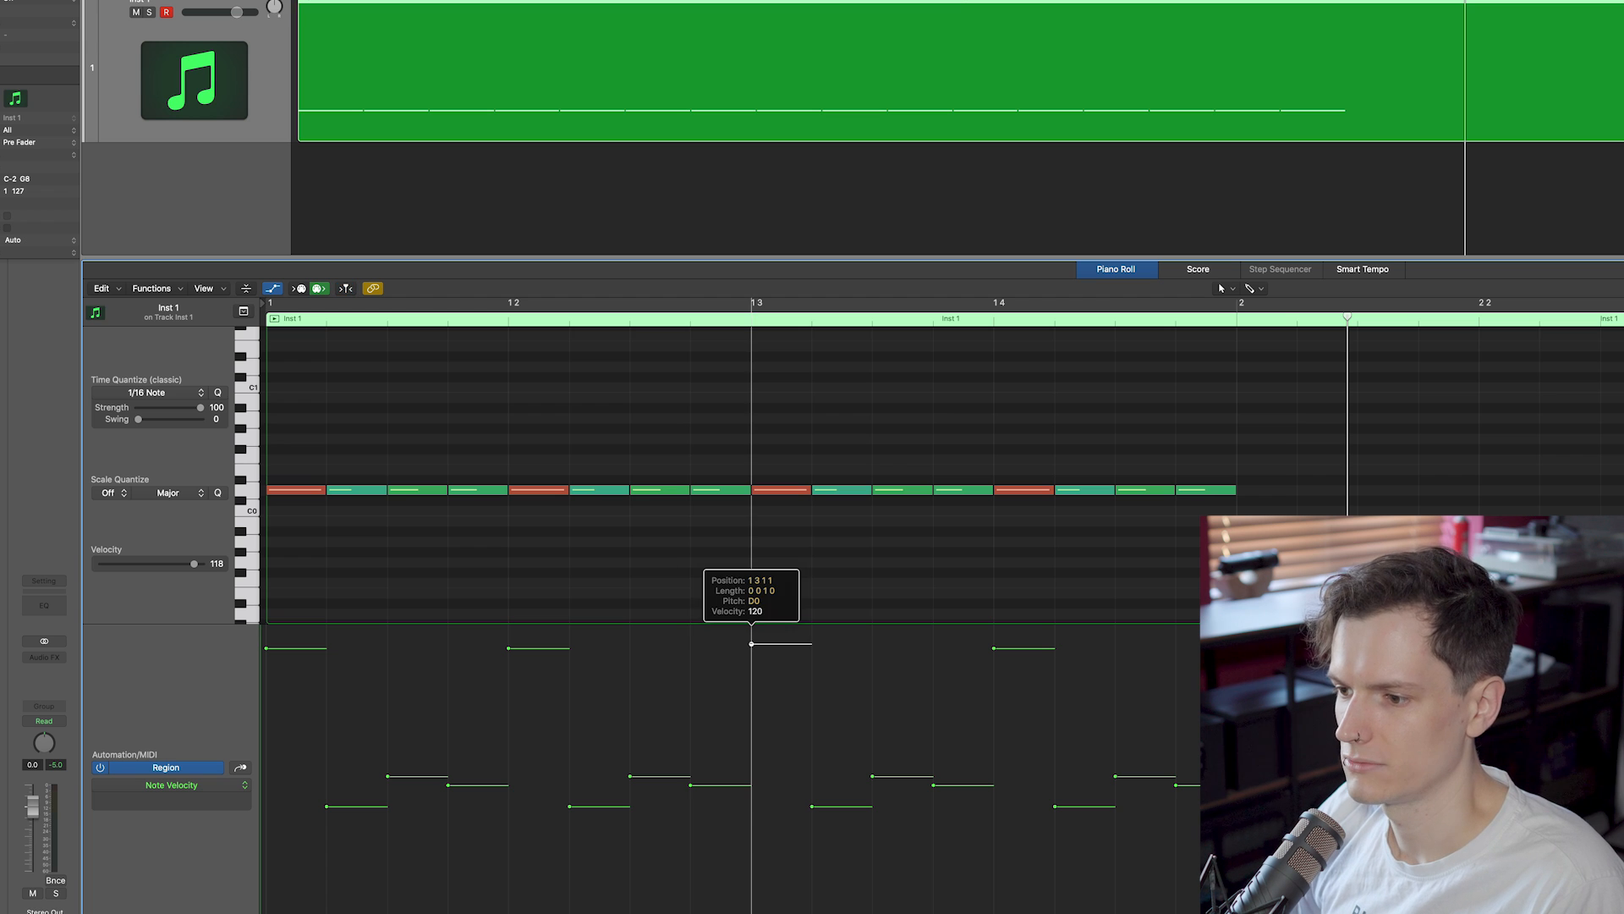
pyautogui.moveTo(507, 648); pyautogui.dragTo(509, 659)
pyautogui.moveTo(267, 649); pyautogui.dragTo(266, 632)
pyautogui.press('space')
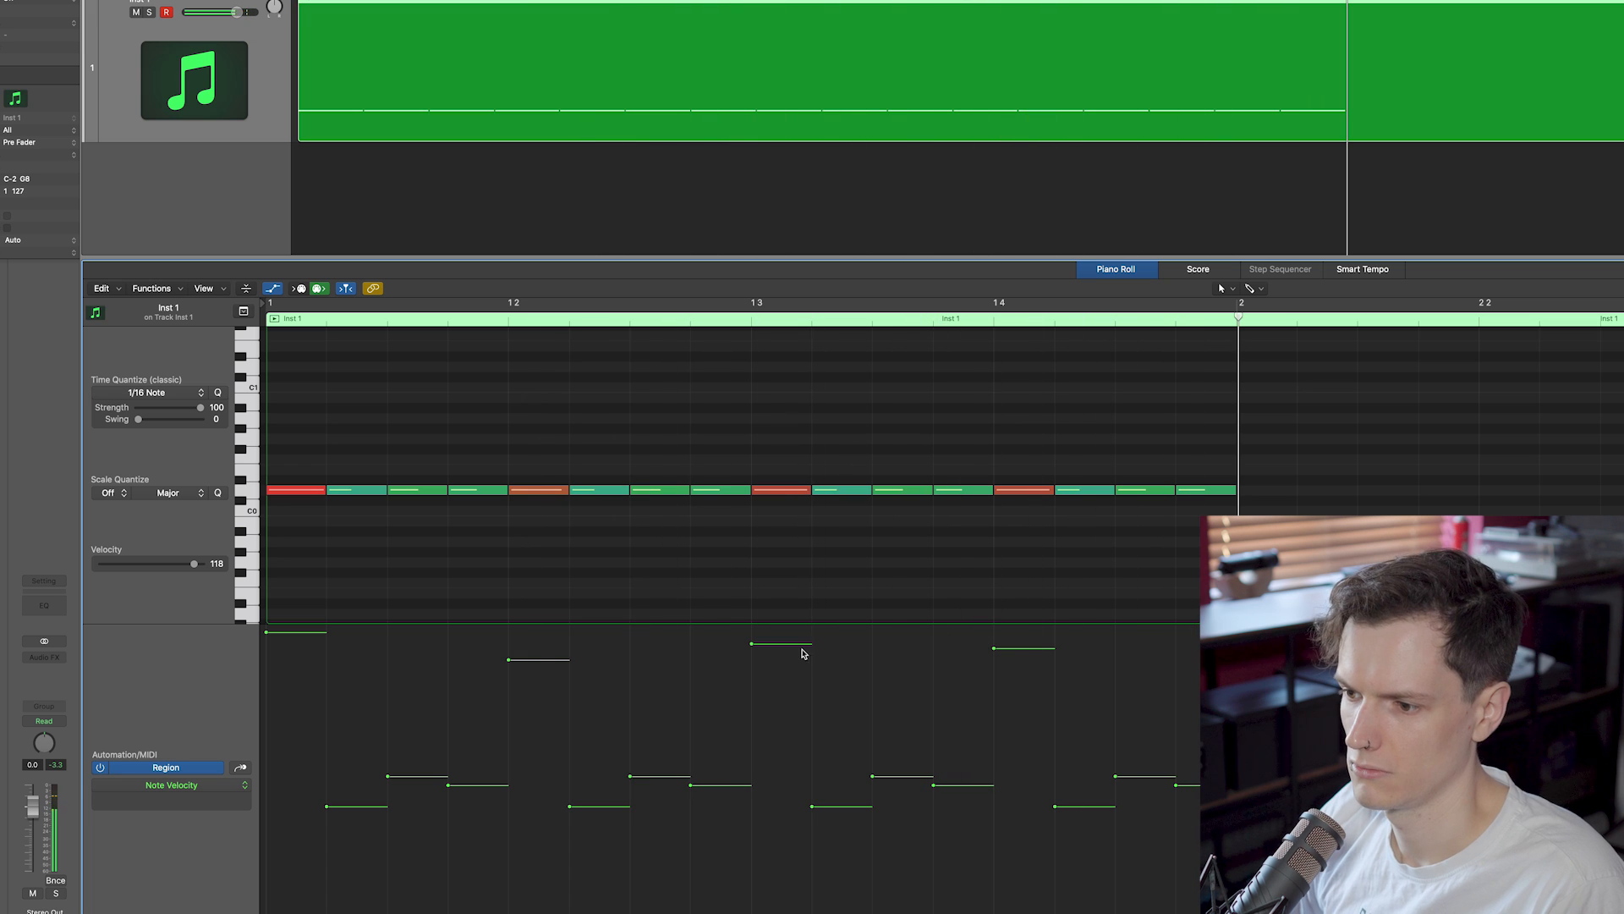
pyautogui.moveTo(751, 648); pyautogui.dragTo(751, 642)
pyautogui.moveTo(507, 661); pyautogui.dragTo(508, 668)
pyautogui.press('space')
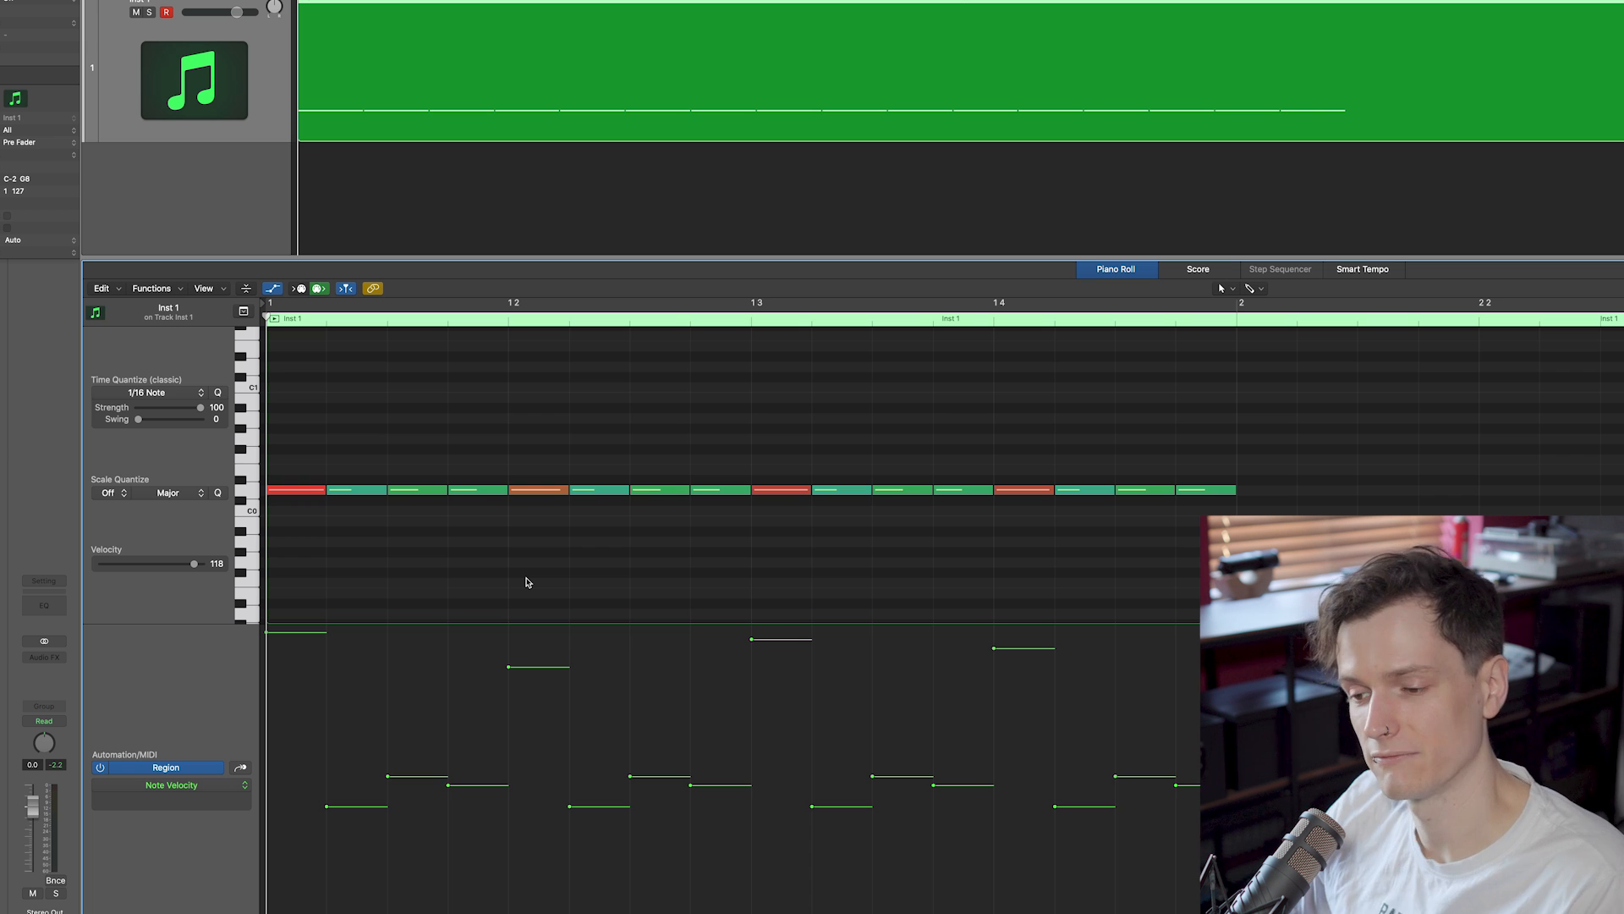
# - Raise the fourth sixteenth's velocity to 93 in beat one, 111 in beat two, similarly in beat three, and 101 in beat four, and play
pyautogui.click(448, 787)
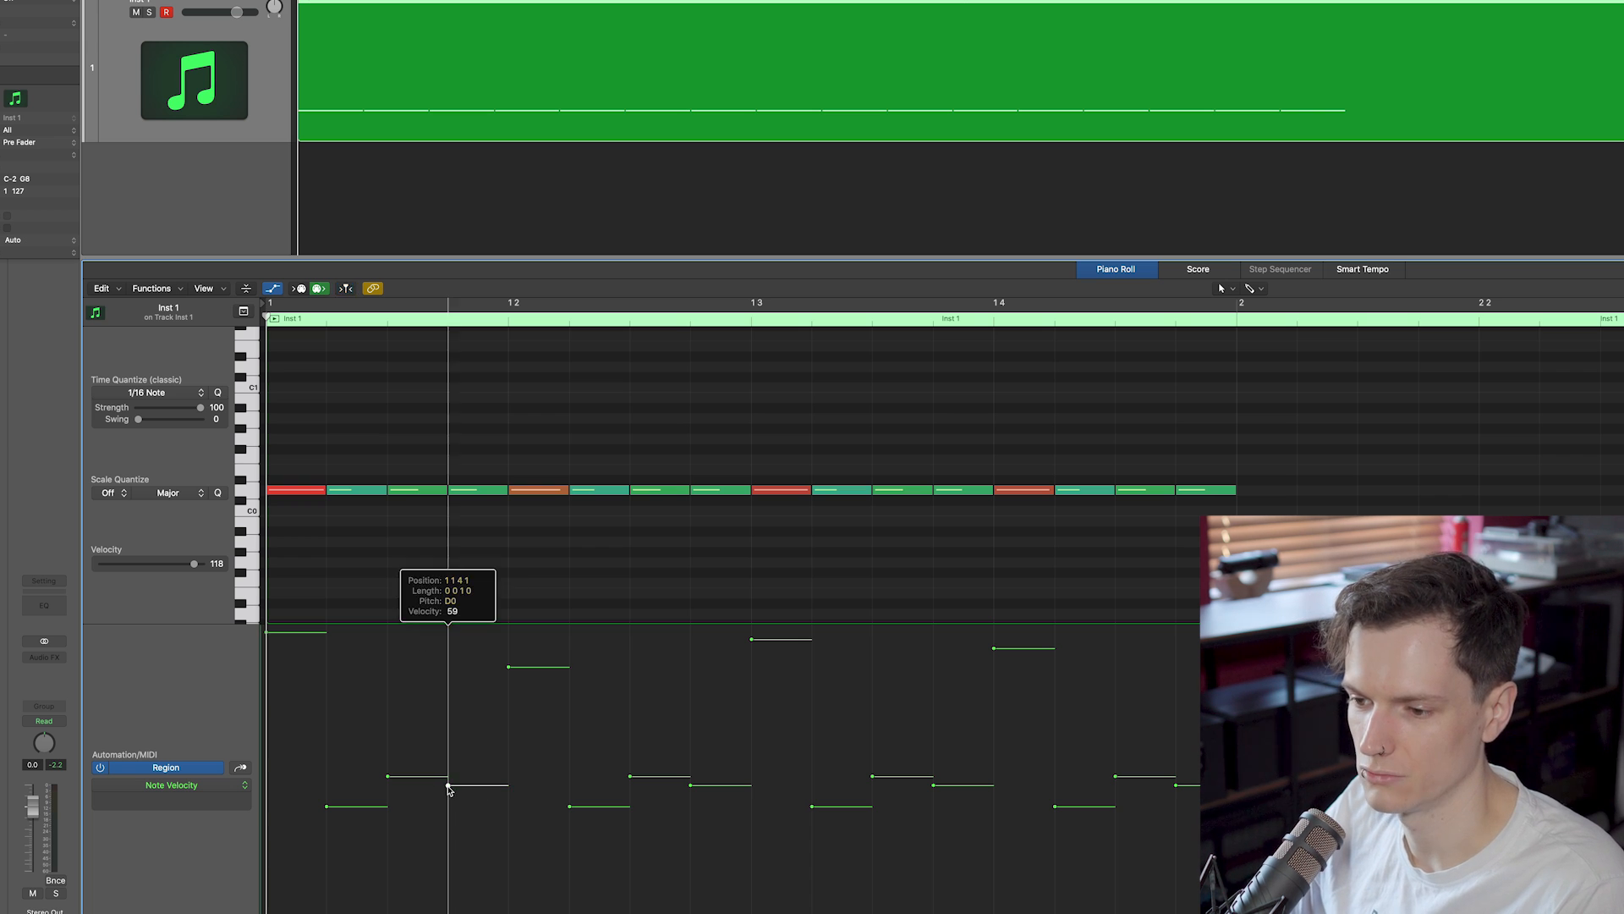
pyautogui.moveTo(448, 787); pyautogui.dragTo(448, 706)
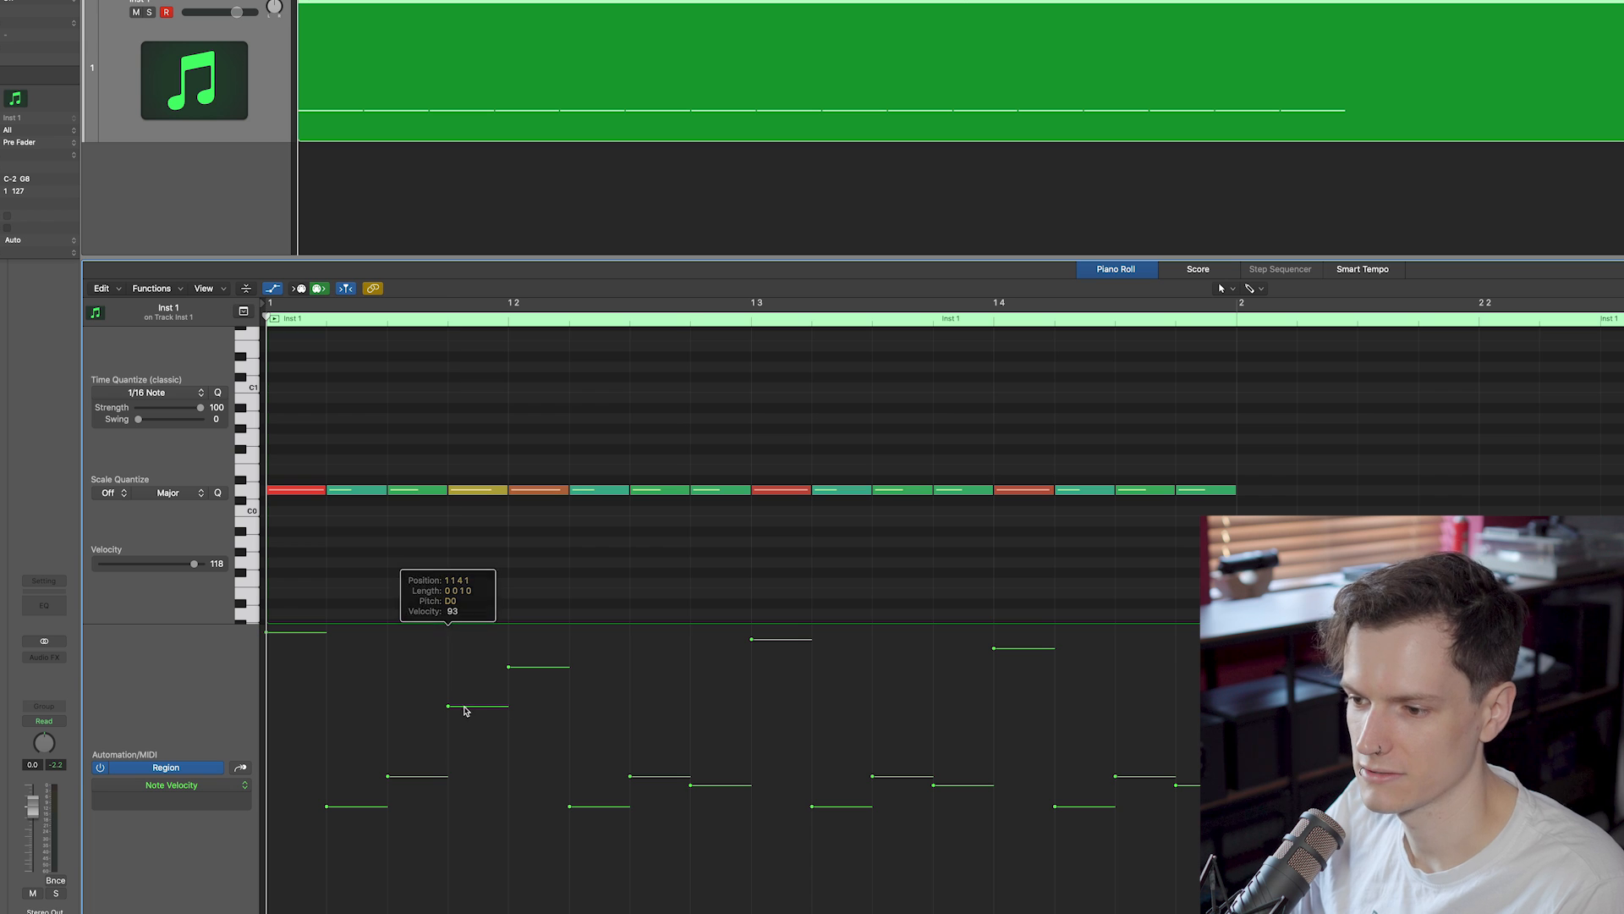
pyautogui.moveTo(690, 785); pyautogui.dragTo(690, 664)
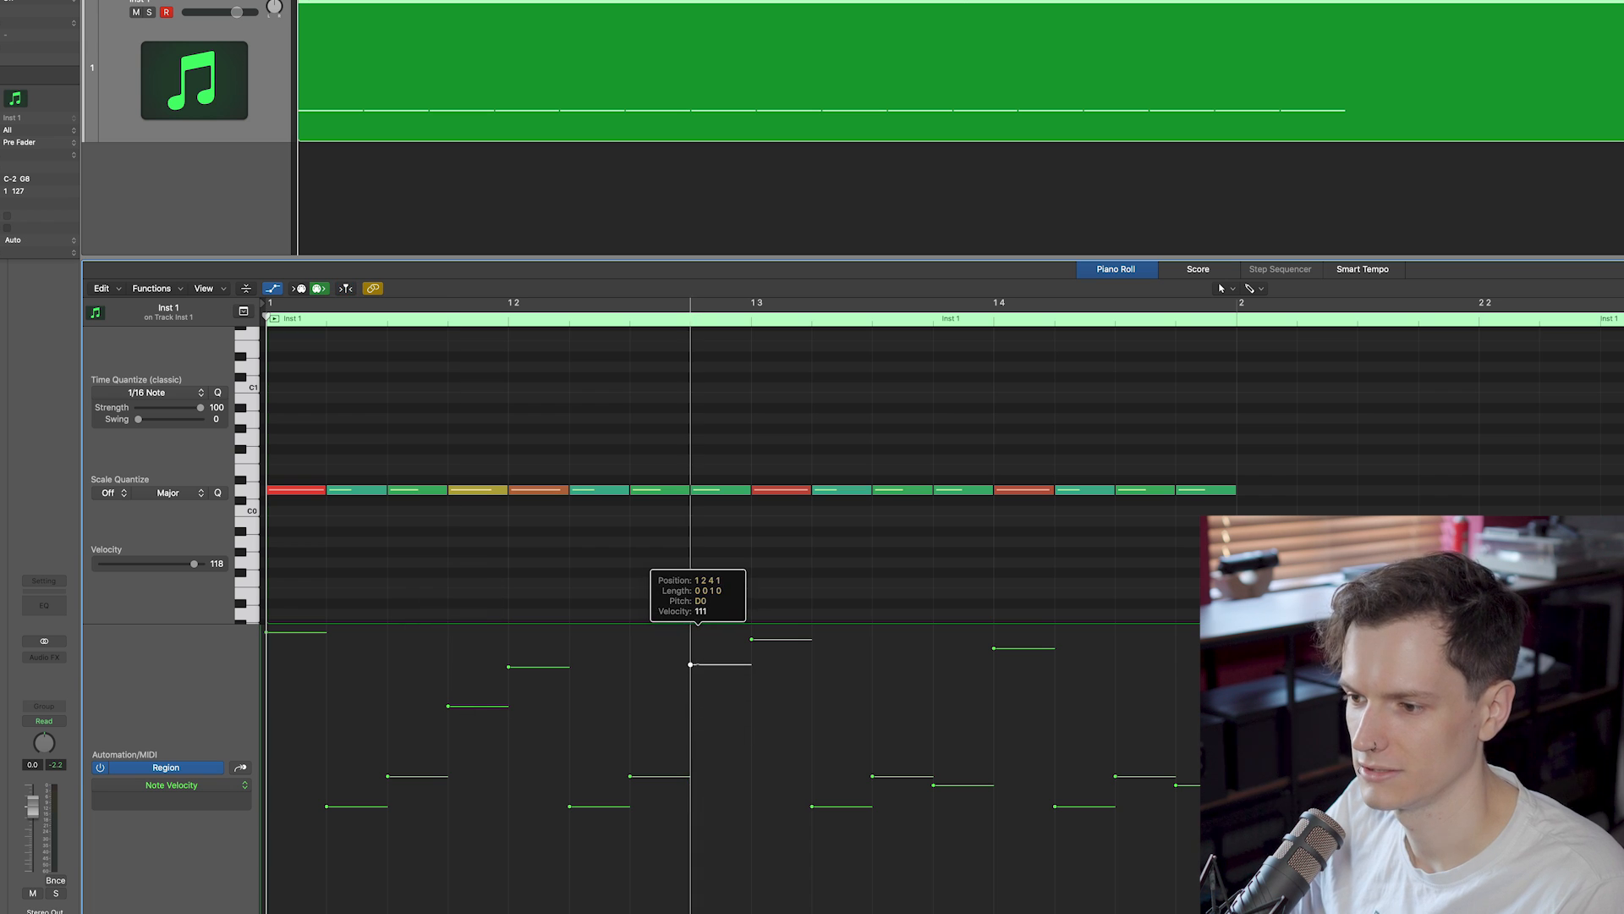
pyautogui.moveTo(934, 785); pyautogui.dragTo(934, 675)
pyautogui.moveTo(1176, 785); pyautogui.dragTo(1176, 687)
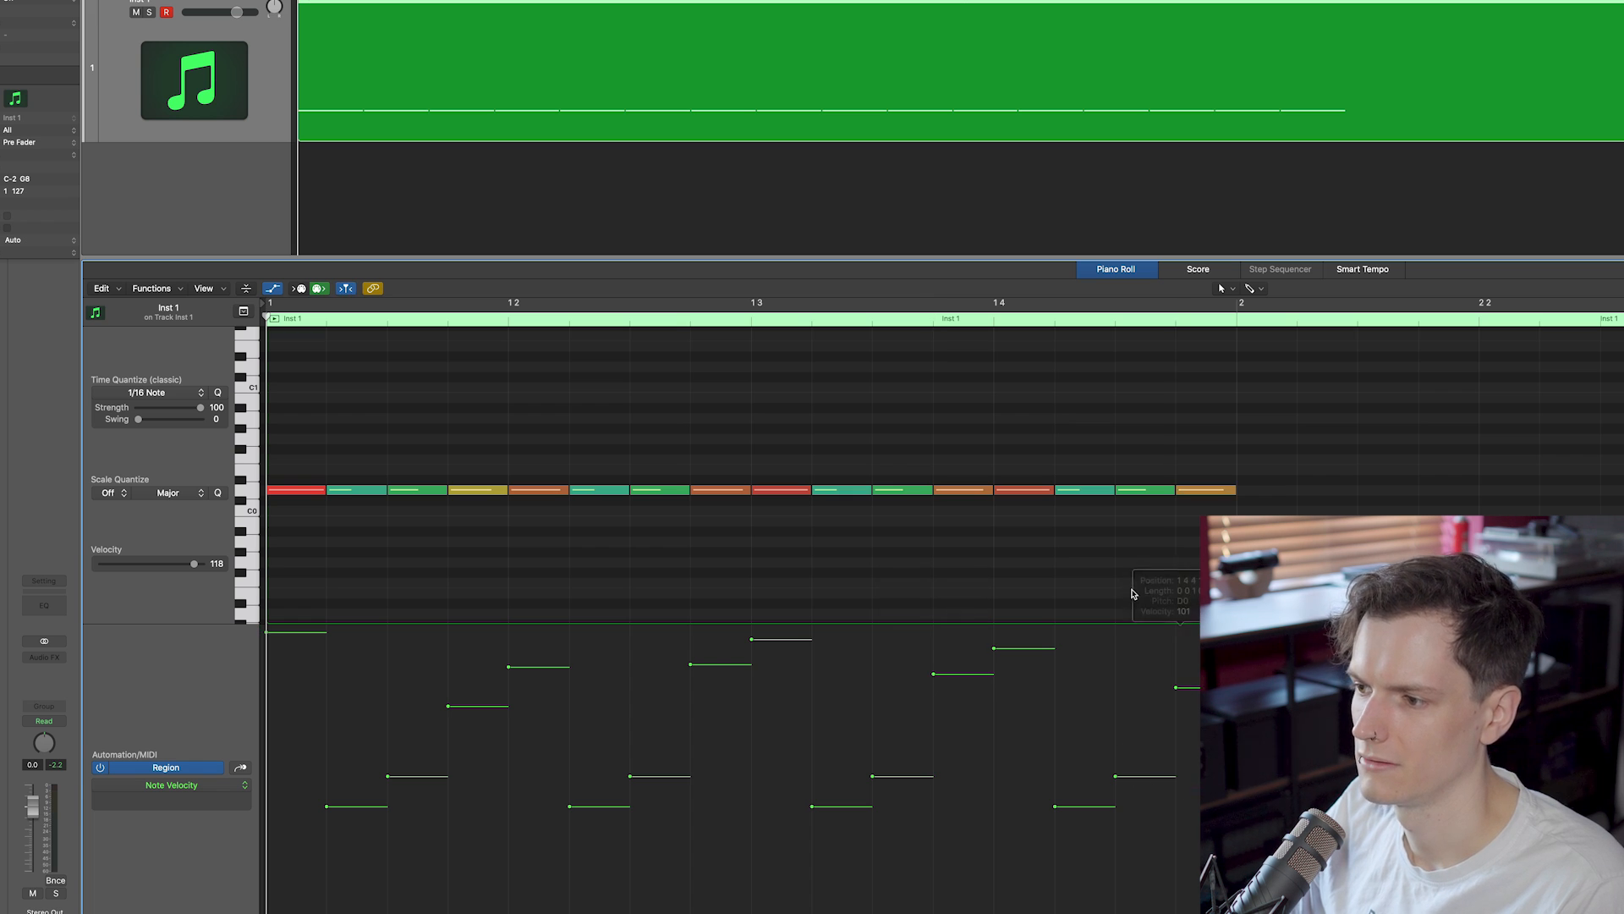
pyautogui.press('space')
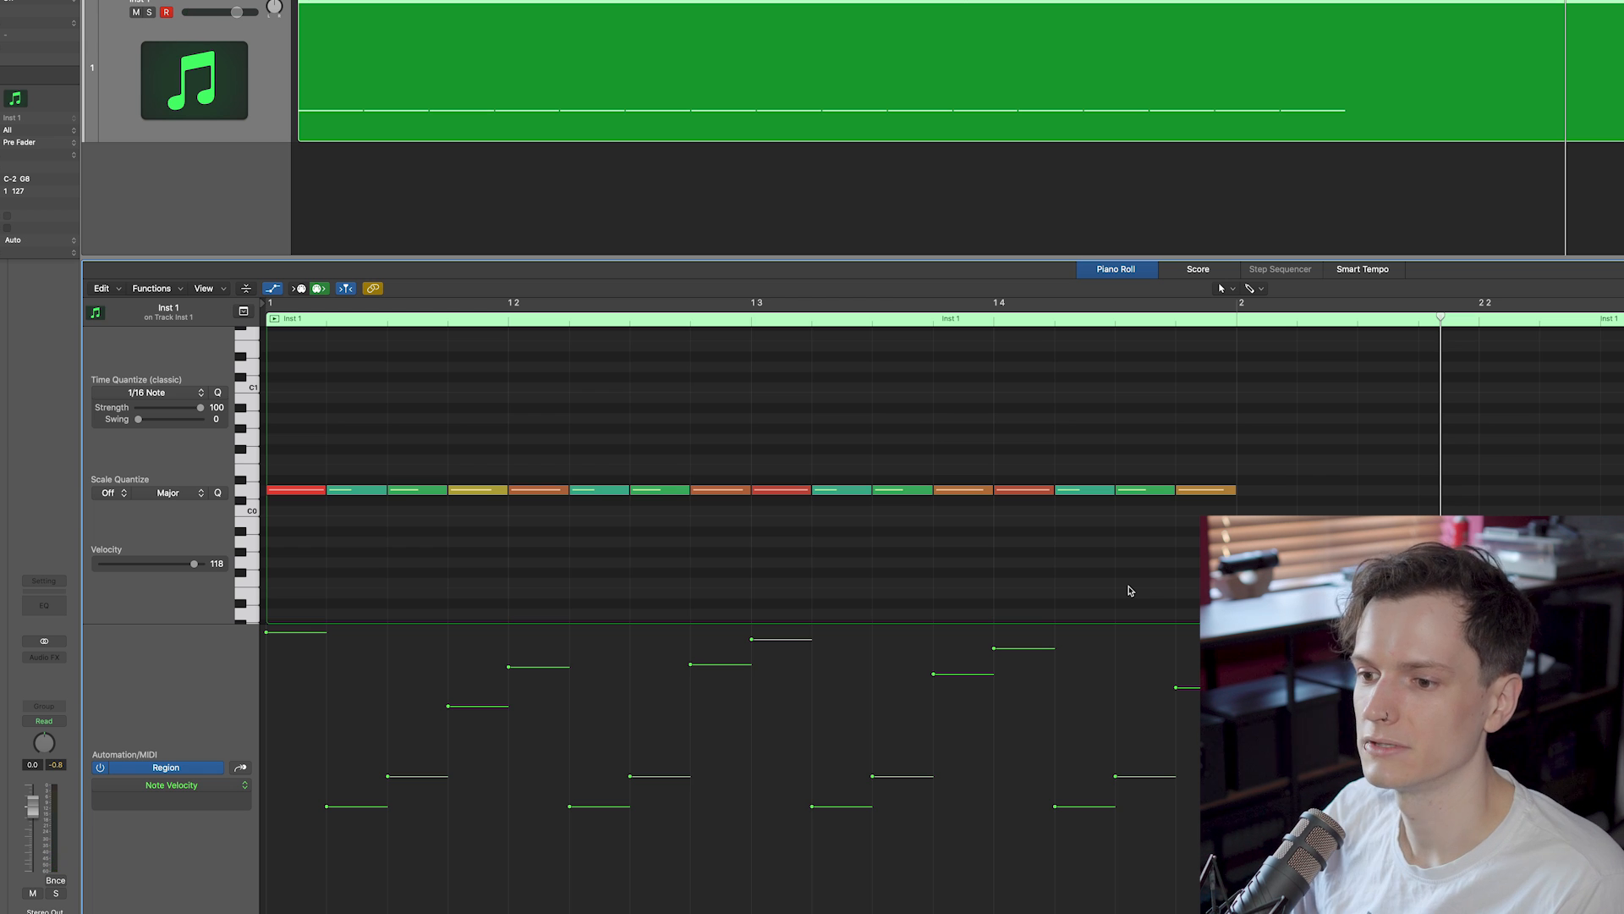
pyautogui.press('Return')
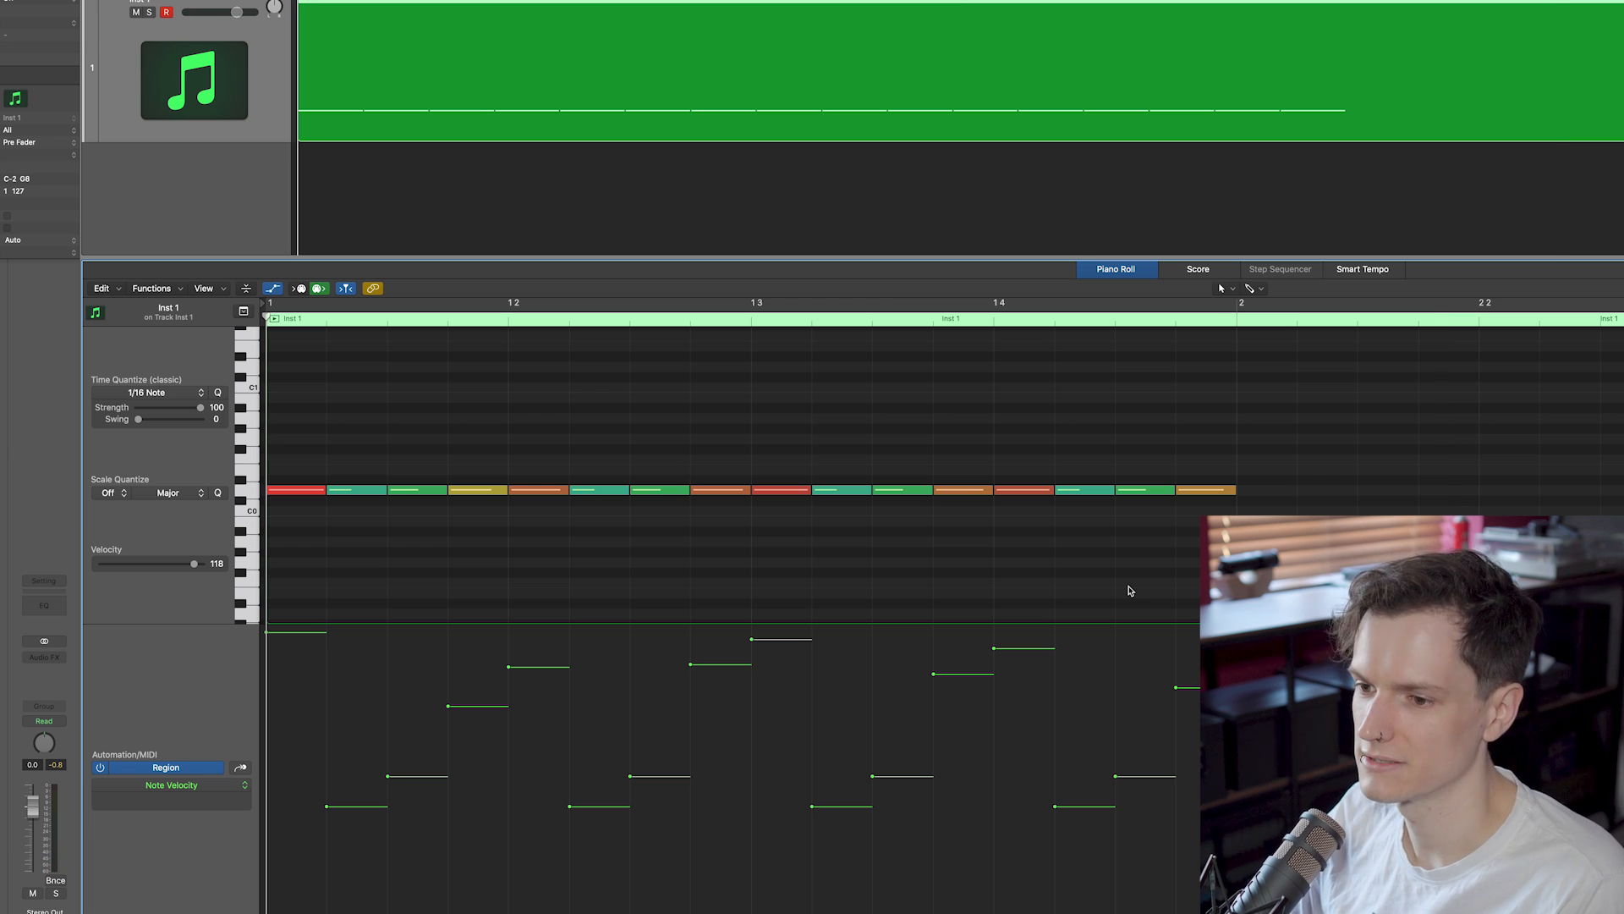
pyautogui.press('space')
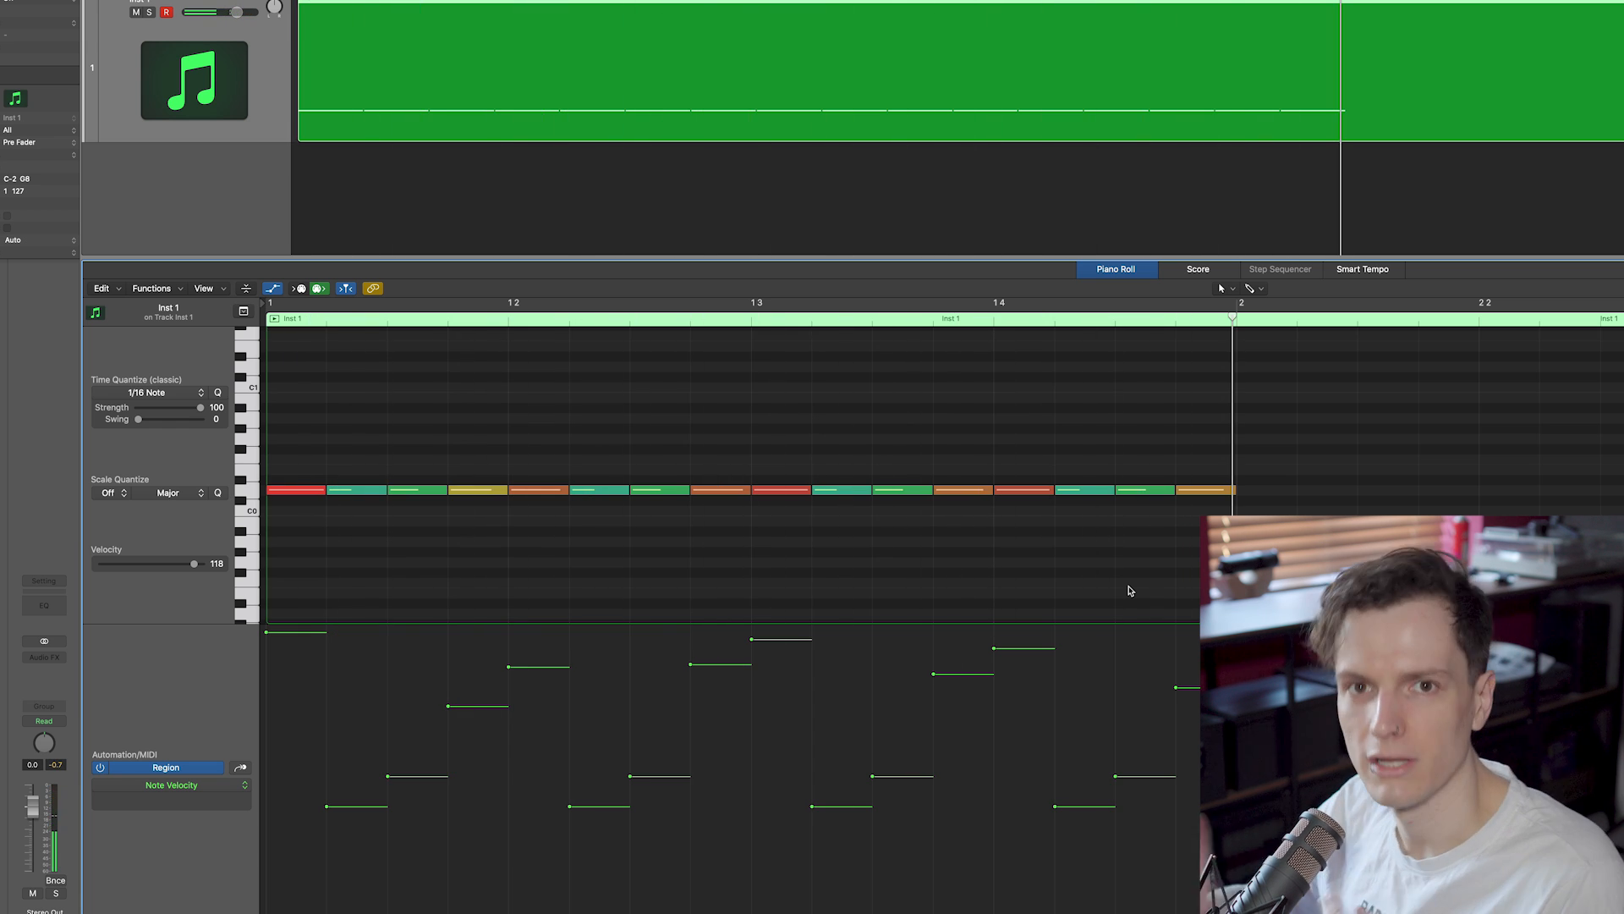
# - Undo the velocity increases on every beat's fourth sixteenth note and play the loop again
pyautogui.press('super+z')
pyautogui.press('super+z')
pyautogui.press('super+z')
pyautogui.press('super+z')
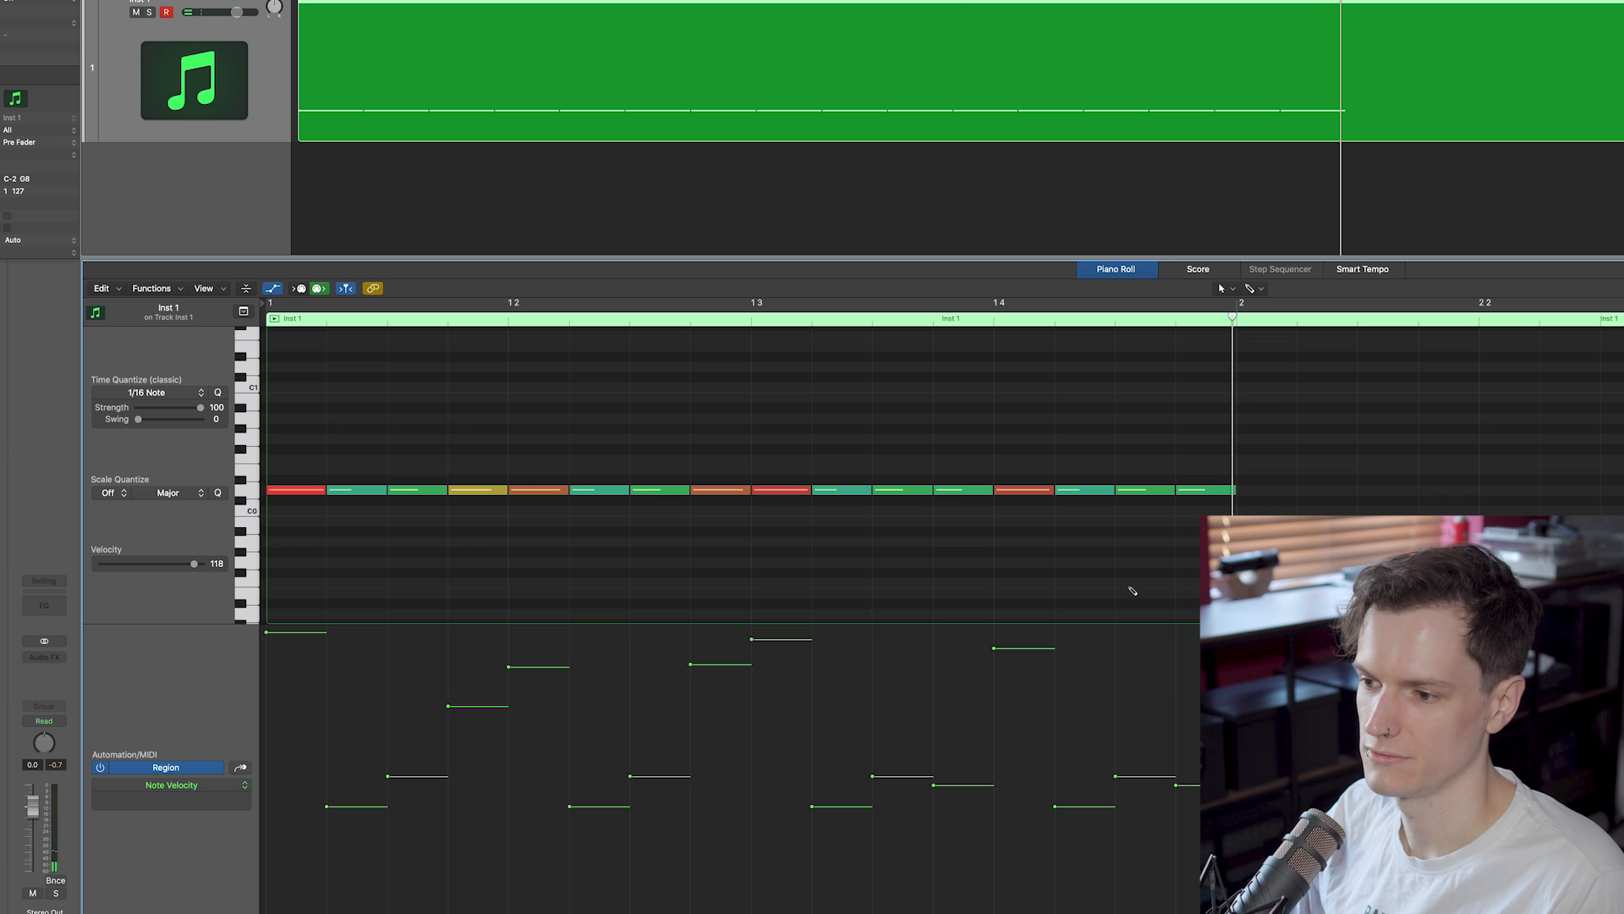
pyautogui.press('space')
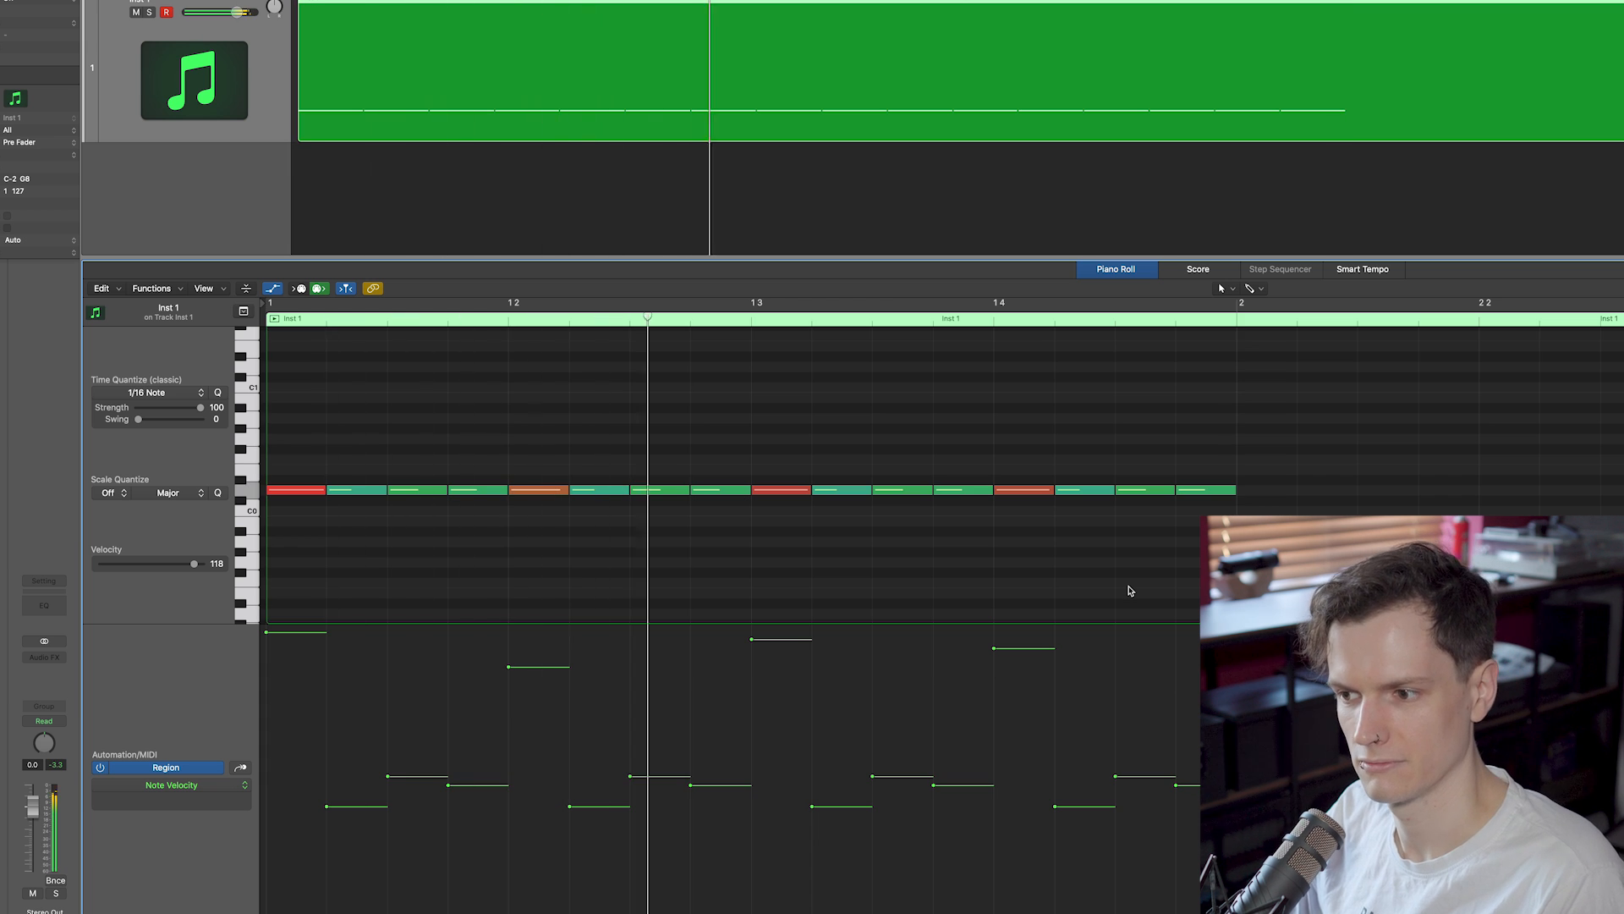